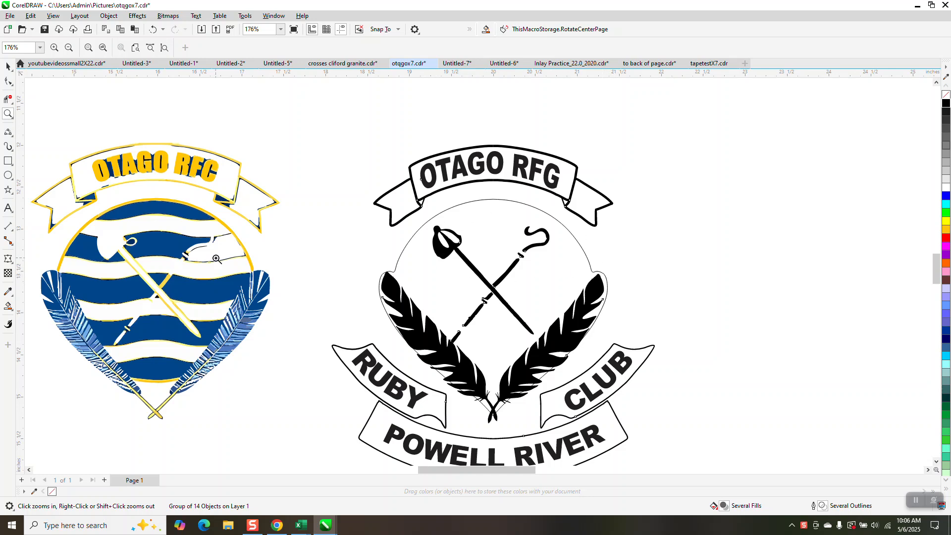
Draw a 3-point curve along the inner side of the left feather, from its tip to just above the crossed quills.
left_click_drag(376, 237, 594, 447)
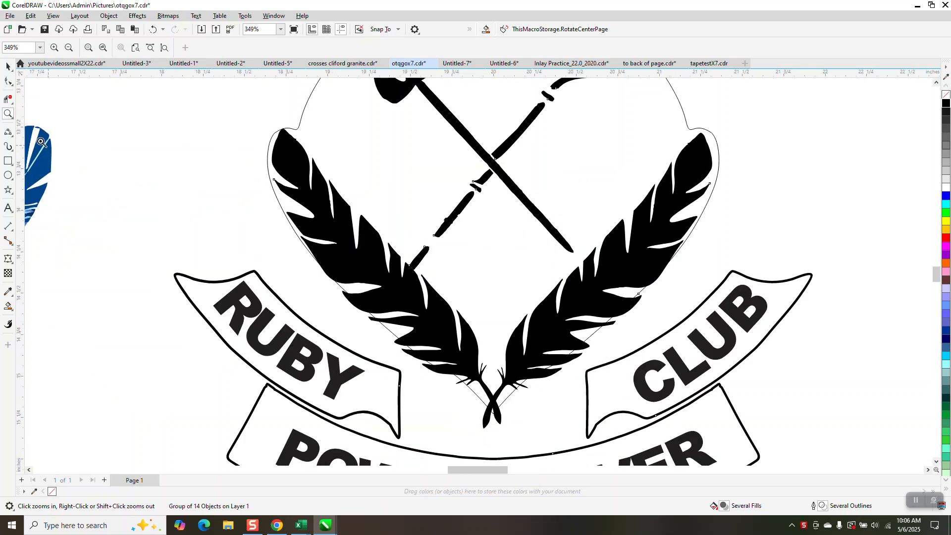
left_click(8, 133)
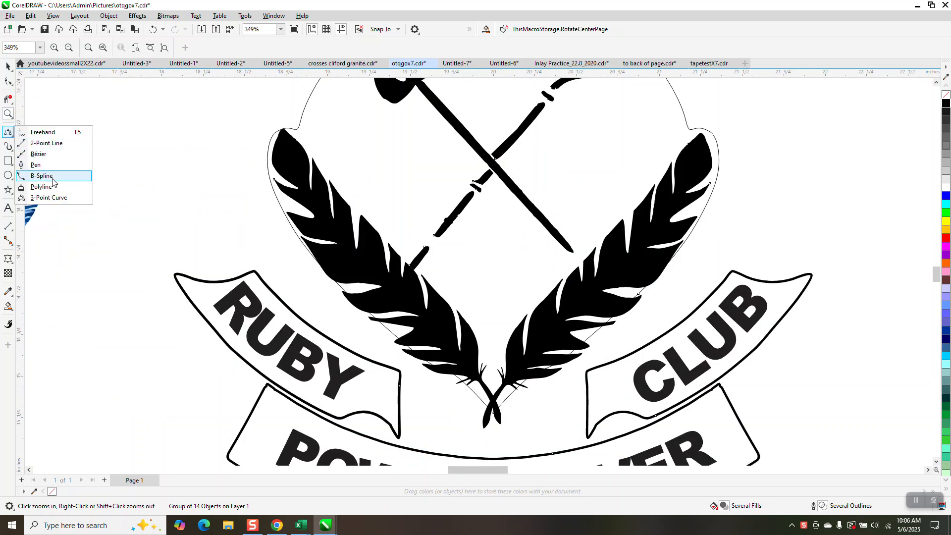
left_click(48, 197)
left_click_drag(298, 129, 490, 376)
left_click(488, 350)
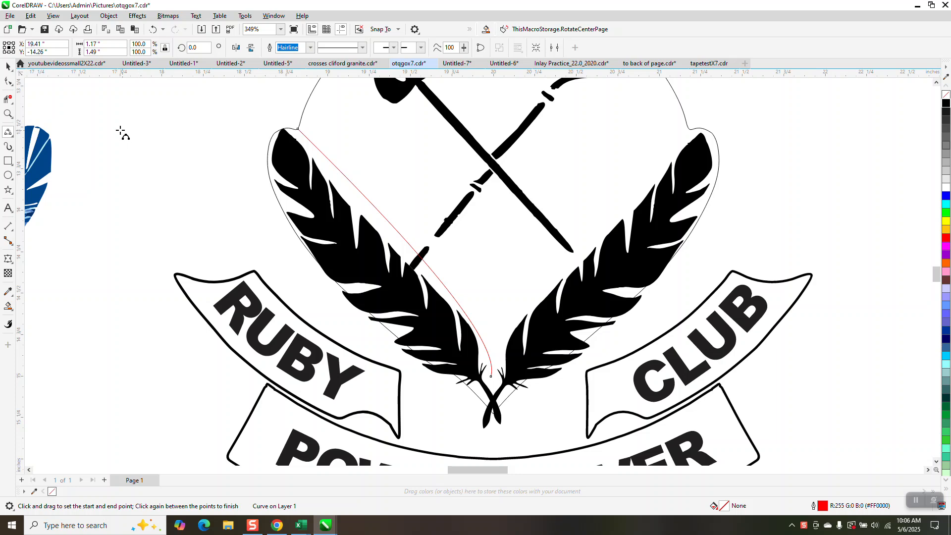
Reshape the red curve with the Shape tool so it follows the left feather's inner edge more closely.
left_click(8, 81)
left_click(329, 160)
left_click(337, 169)
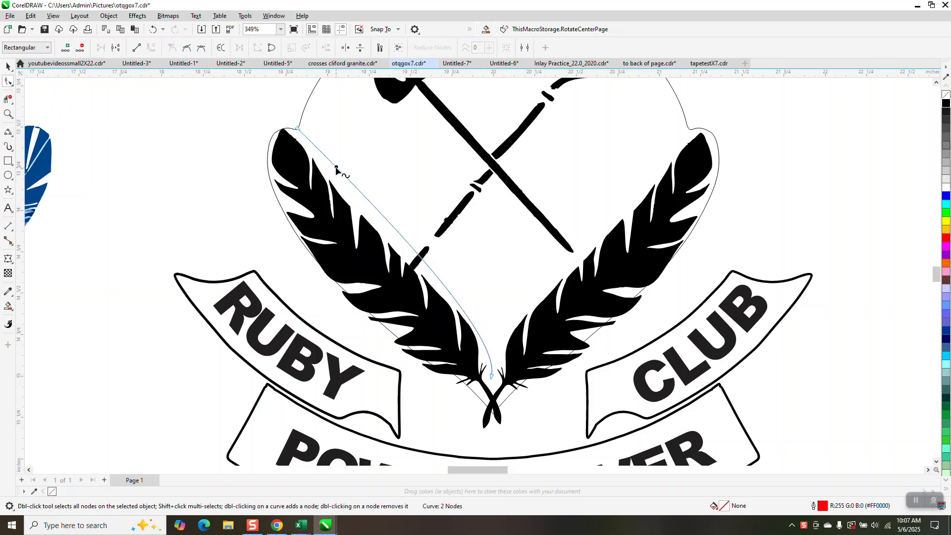
left_click_drag(336, 168, 329, 172)
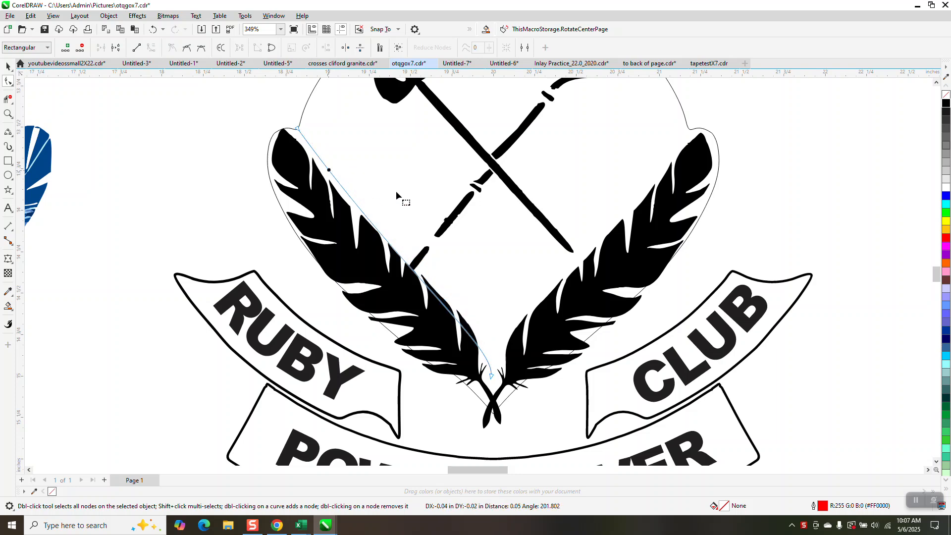
left_click(492, 372)
left_click_drag(499, 351, 499, 323)
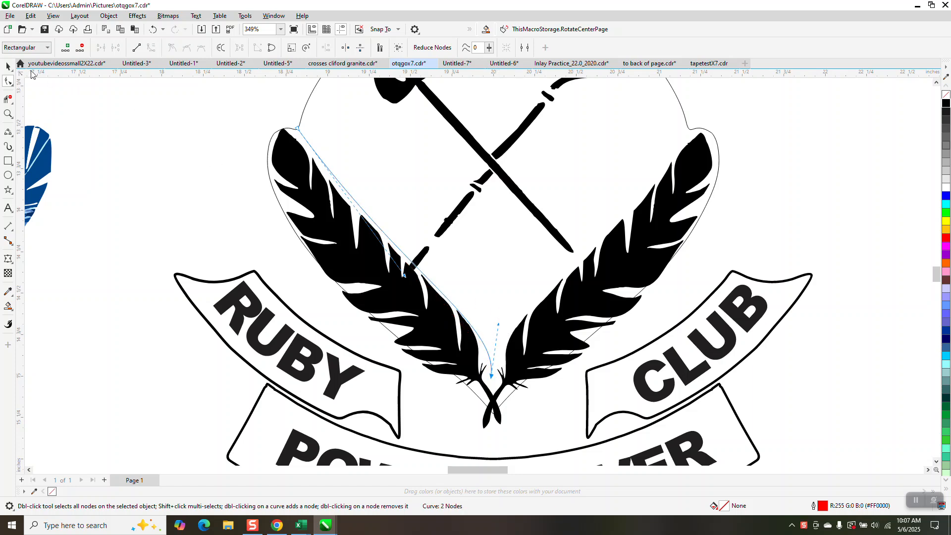
Make a horizontally mirrored copy of the red curve and place it along the right feather with the lower ends meeting.
left_click(9, 66)
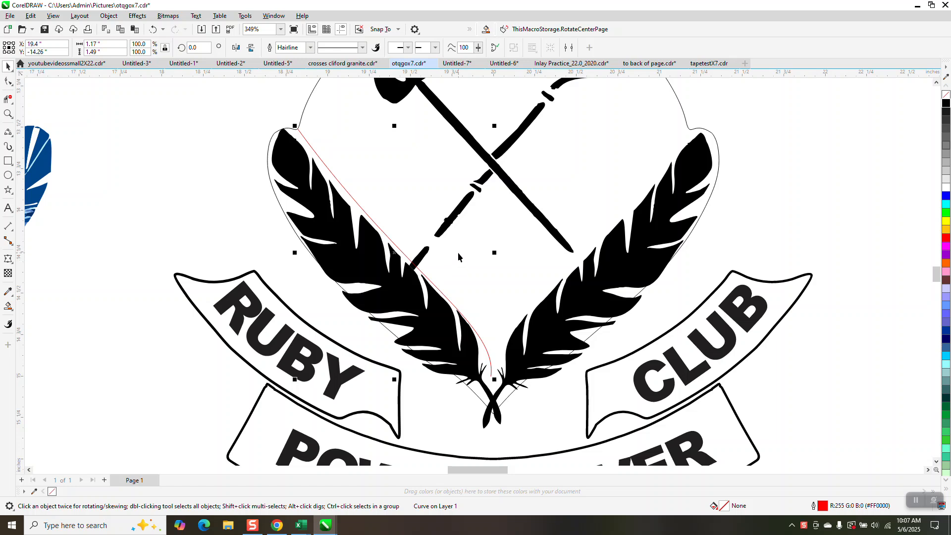
left_click(236, 47)
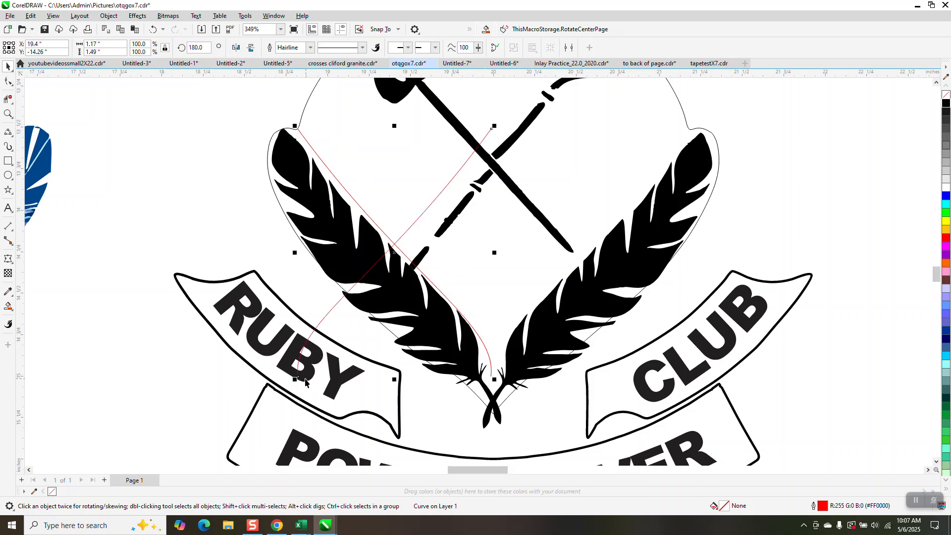
left_click_drag(299, 376, 499, 373)
Extend the mirrored curve's upper end node onto the outline beside the right feather's tip.
left_click(13, 117)
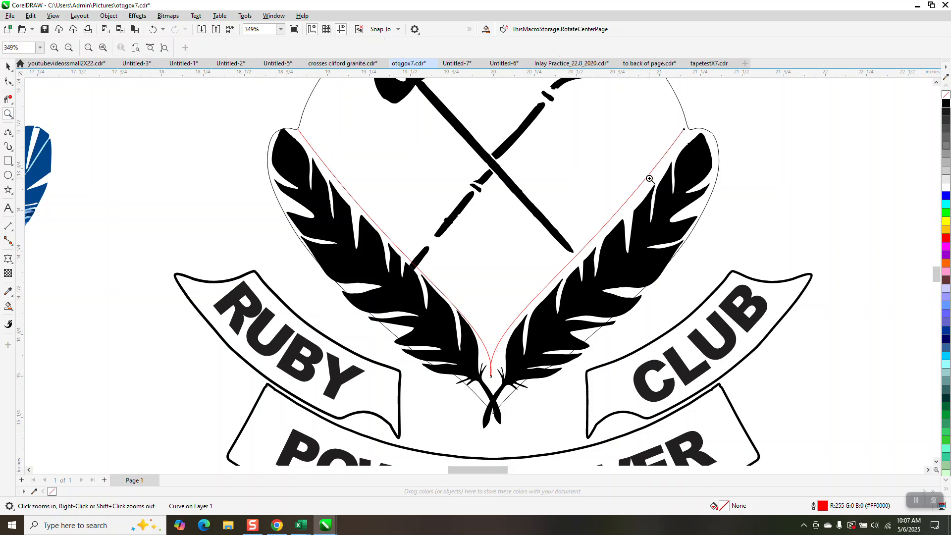
left_click_drag(680, 122, 711, 171)
left_click(7, 83)
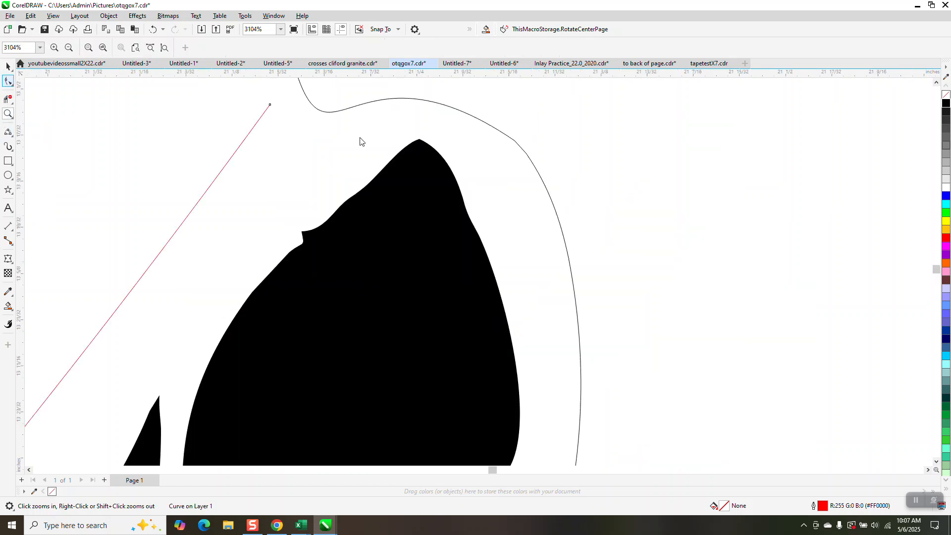
left_click_drag(273, 105, 328, 114)
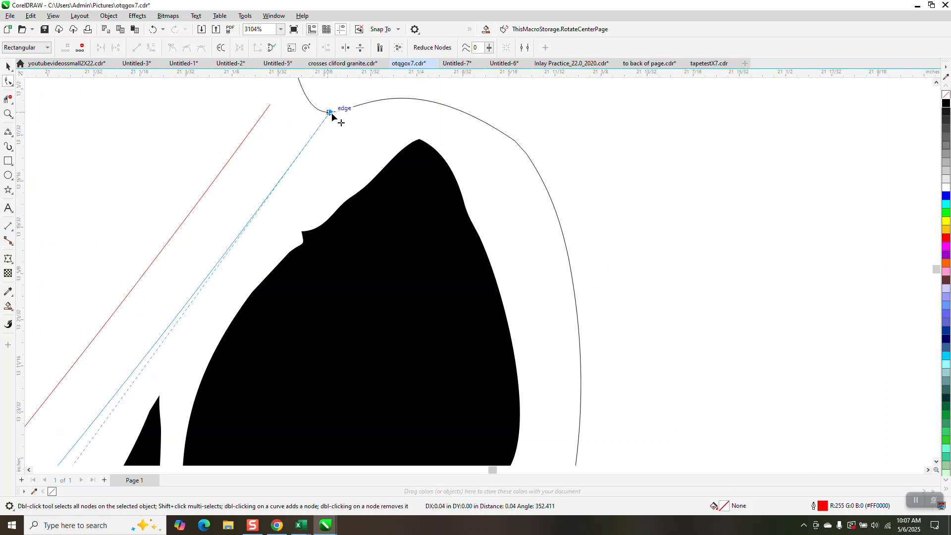
Trim the overlapping ends of the two red curves below their crossing point with Virtual Segment Delete.
scroll(432, 144, "down", 4)
scroll(427, 143, "down", 2)
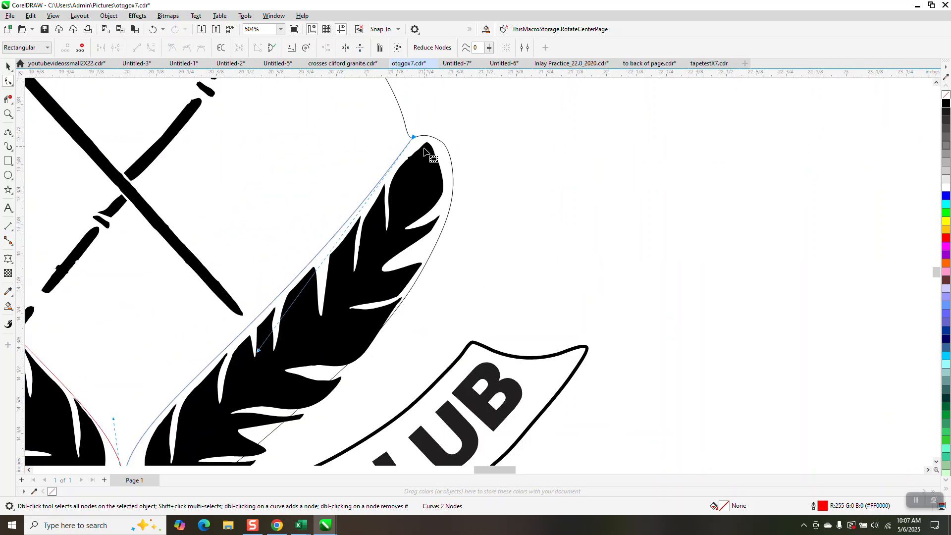
scroll(422, 167, "down", 1)
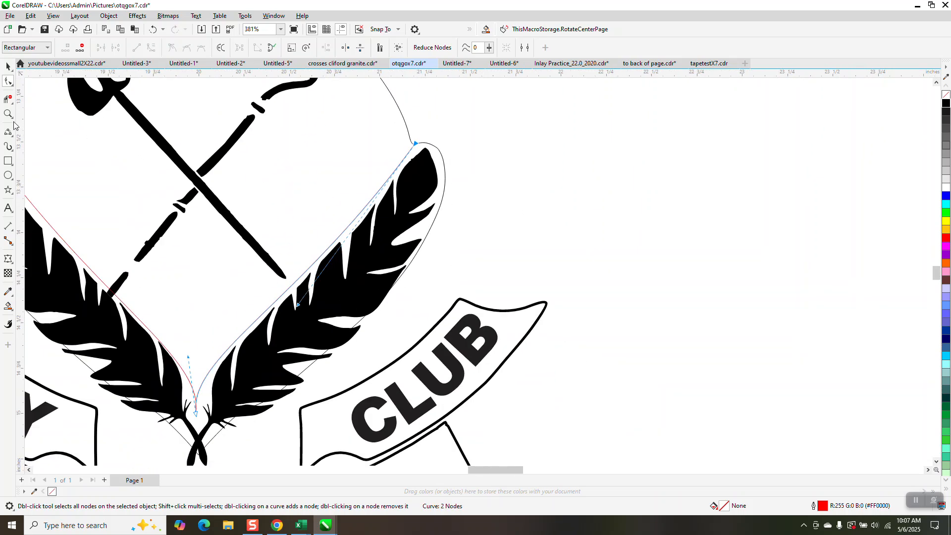
left_click(8, 114)
left_click_drag(173, 369, 233, 424)
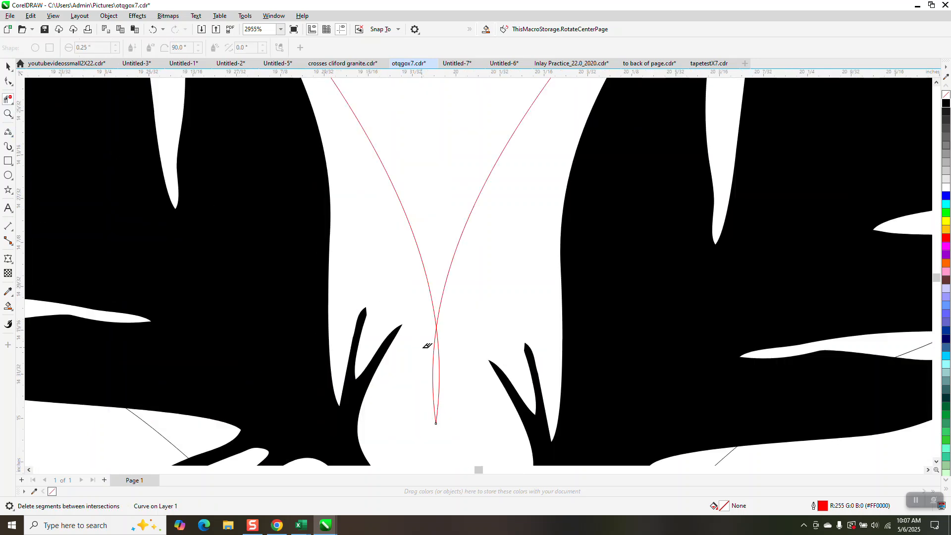
scroll(455, 372, "down", 2)
scroll(391, 359, "down", 3)
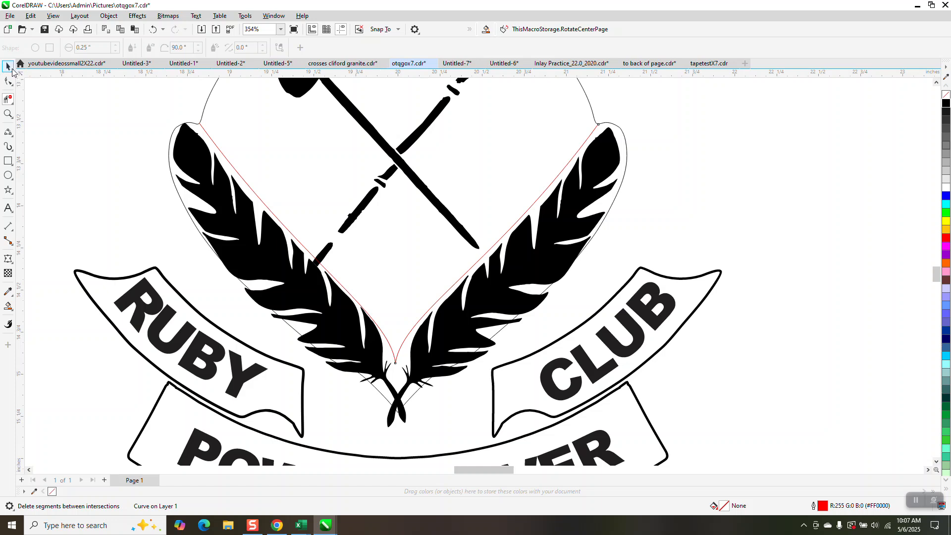
Select the black-and-white crest group and ungroup it.
key("space")
left_click(377, 135)
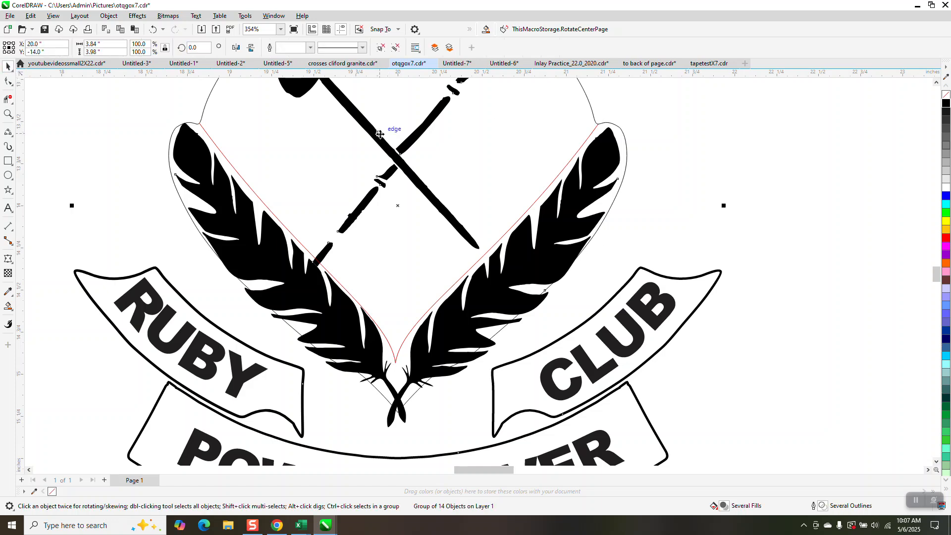
left_click(388, 150)
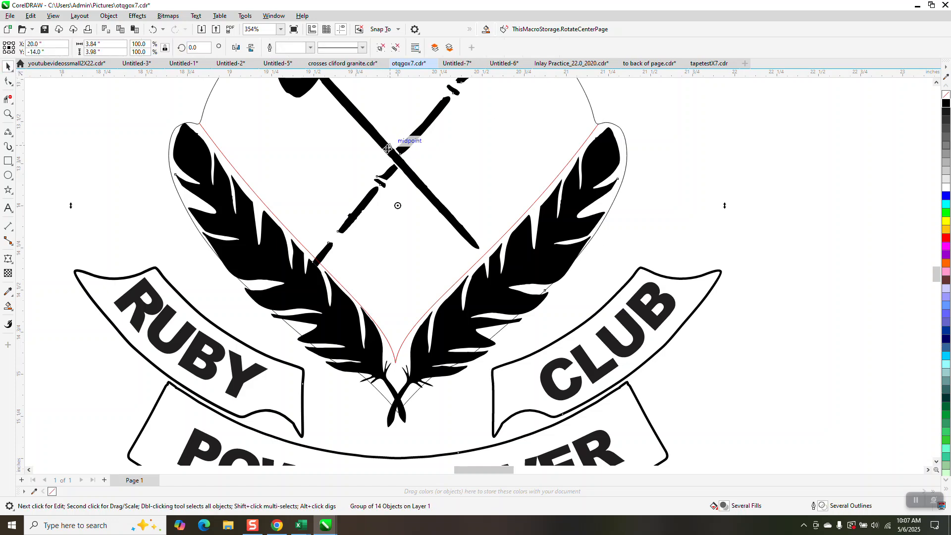
key("Right")
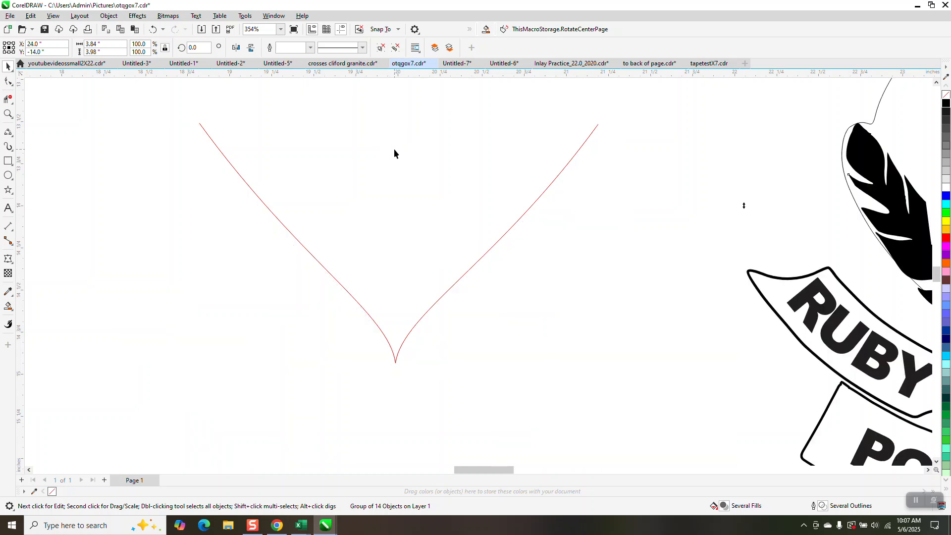
key("Left")
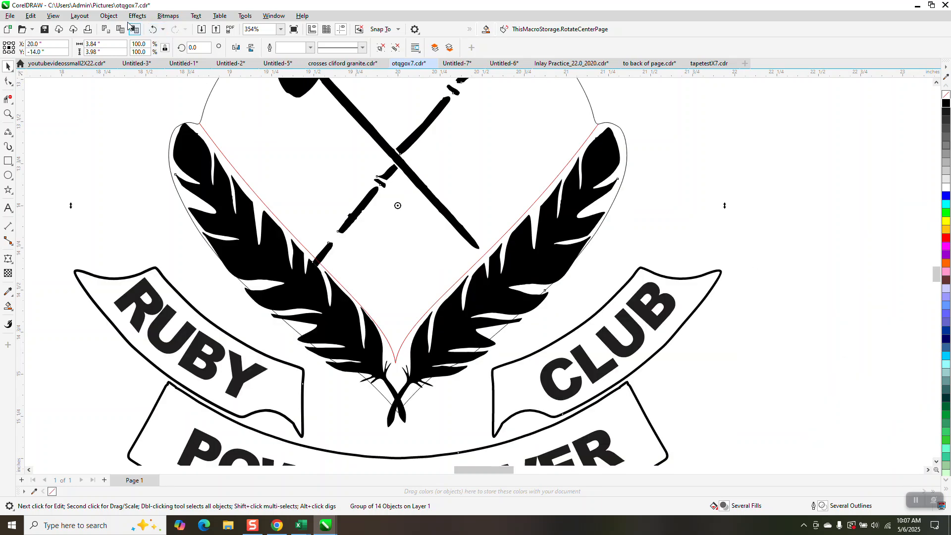
left_click(114, 17)
mouse_move(159, 187)
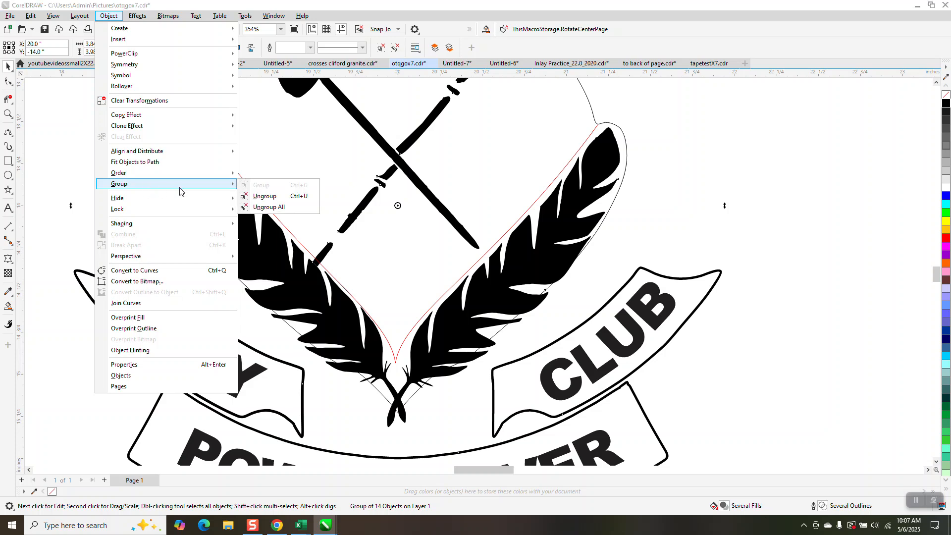
left_click(267, 198)
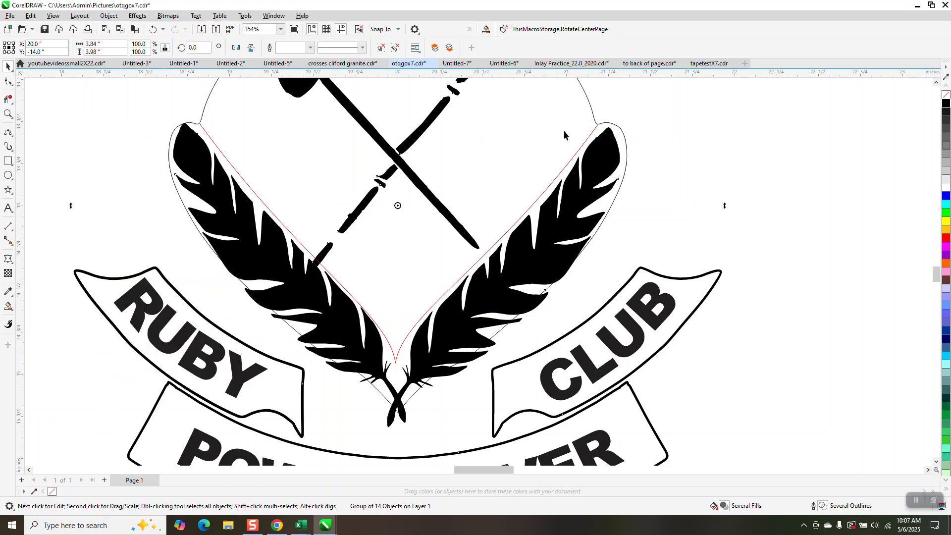
Move the crook and the crossed club 4 inches to the right, out of the crest.
left_click(436, 118)
key("Right")
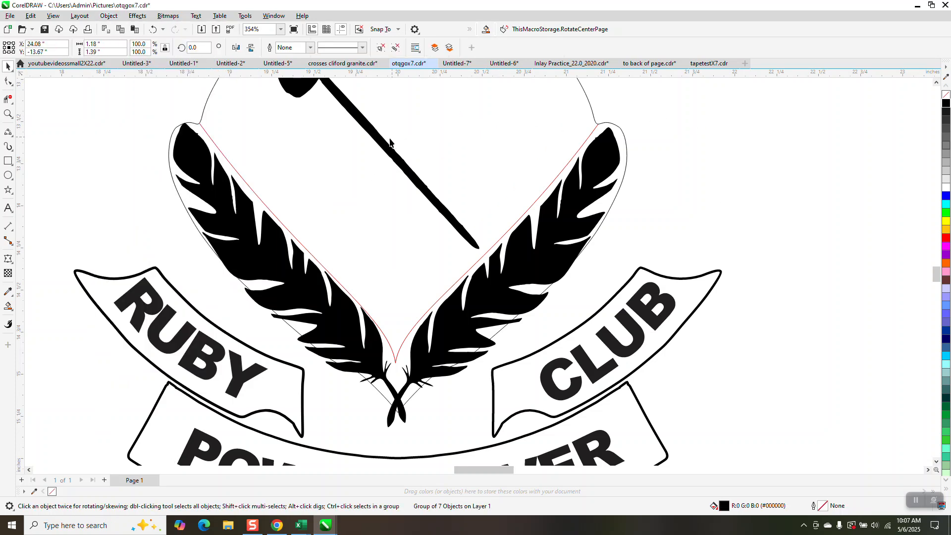
left_click(389, 145)
key("Right")
Smart Fill the region enclosed by the arc and the two red curves with black and no outline.
scroll(511, 233, "down", 2)
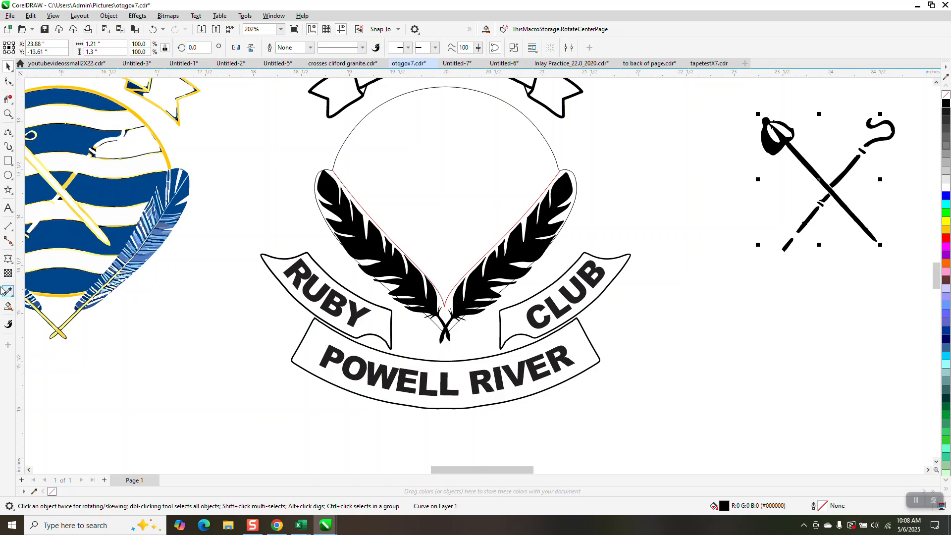
left_click(8, 306)
left_click(382, 184)
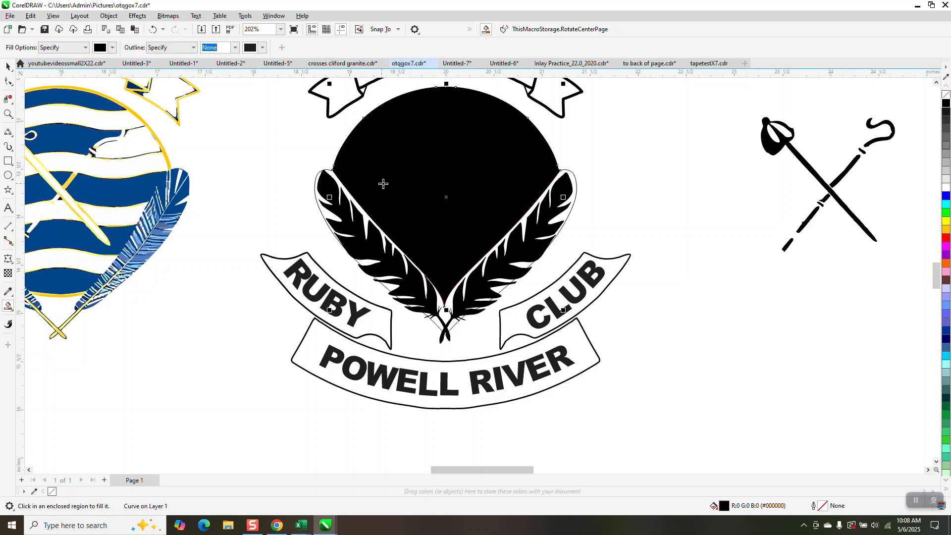
Move the filled shape 4 inches right and 4 inches down, and change it to no fill with a black hairline outline.
scroll(350, 240, "down", 2)
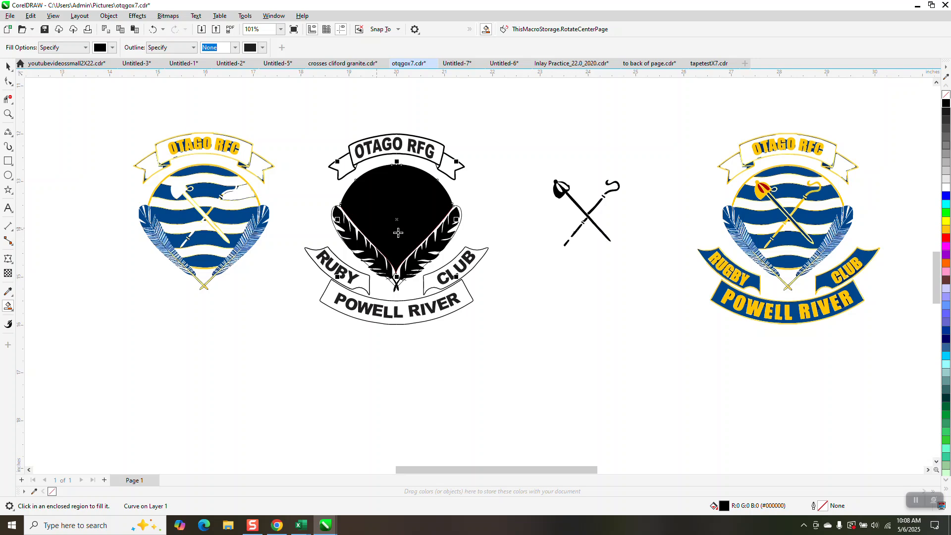
scroll(398, 233, "down", 1)
key("p")
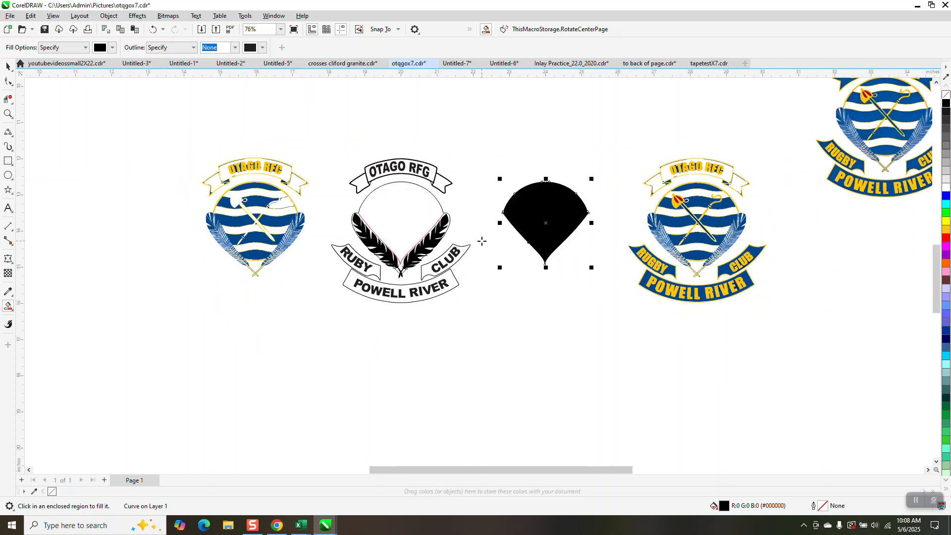
key("Down")
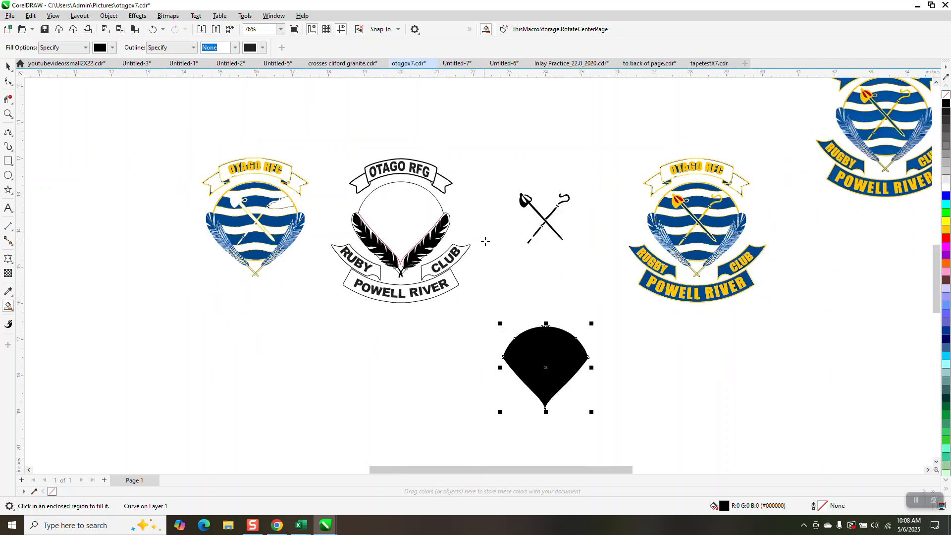
left_click(947, 97)
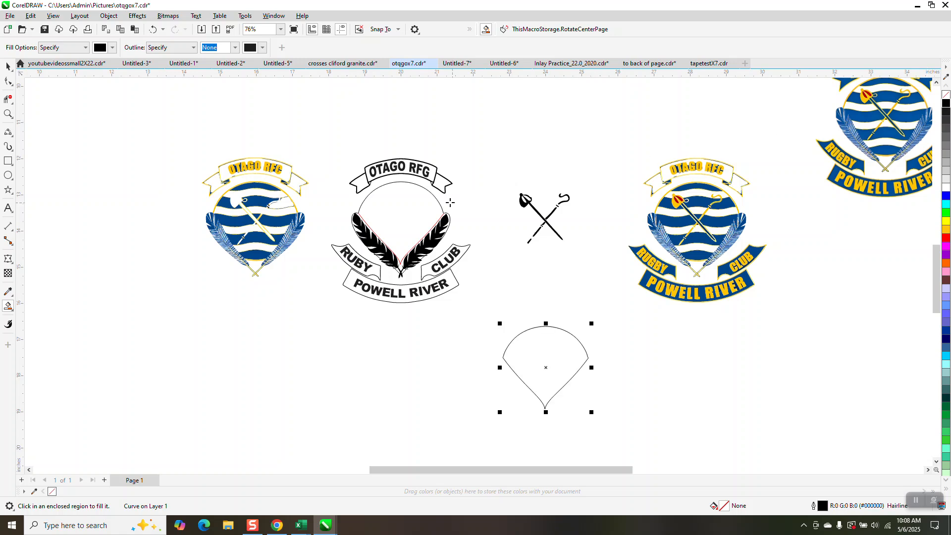
Delete the old outline around the arc and feathers and both red guide curves from the black-and-white crest.
left_click(8, 114)
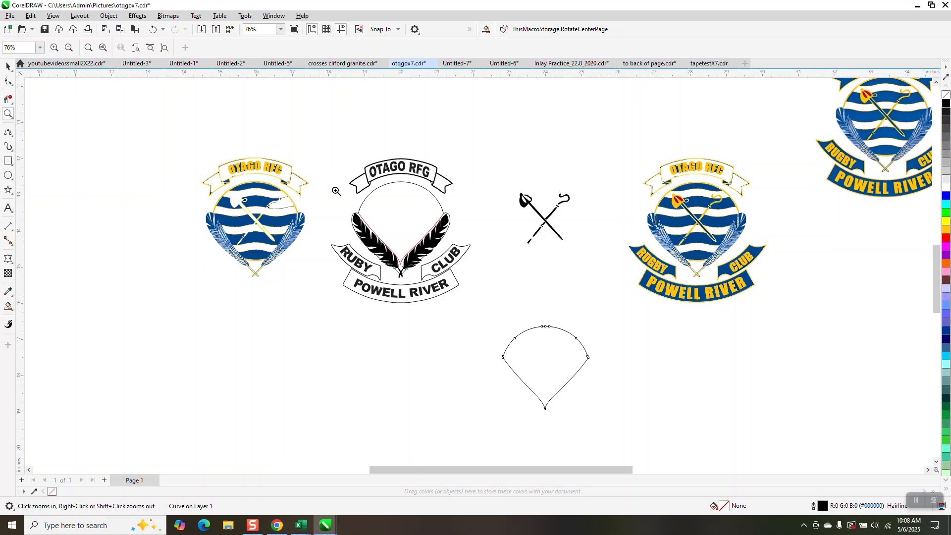
left_click_drag(519, 274, 519, 273)
left_click(8, 66)
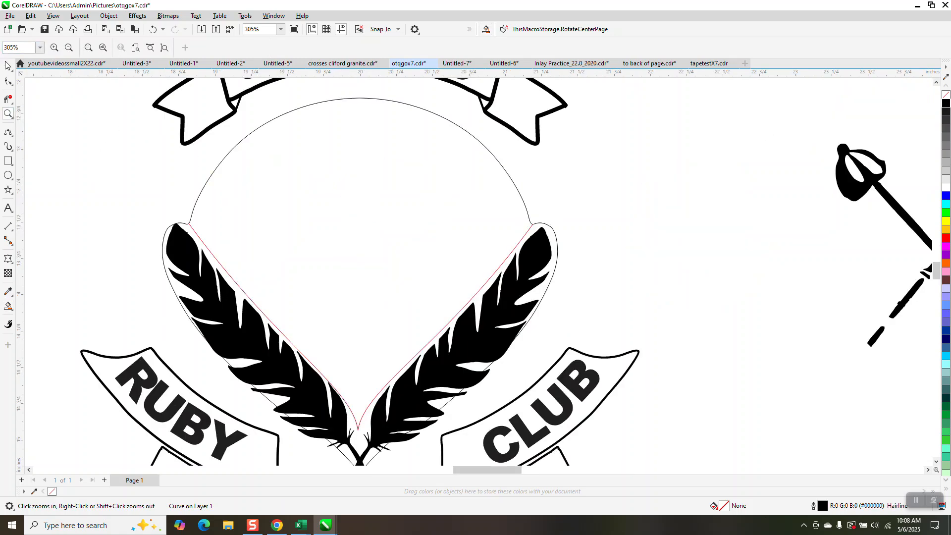
left_click(287, 111)
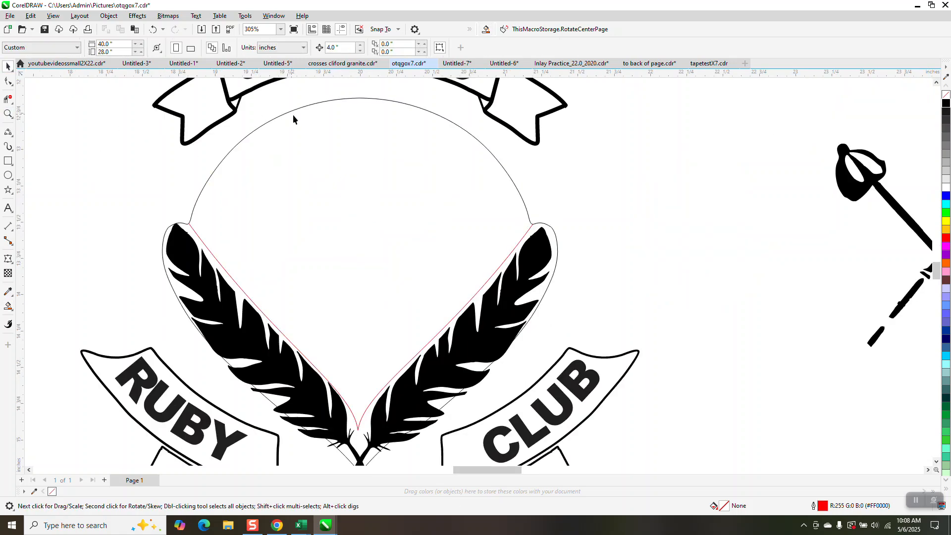
left_click(304, 106)
key("Delete")
left_click(530, 232)
key("Delete")
left_click(253, 306)
key("Delete")
Move the new outline shape 4 inches left and 4 inches up, back between the feathers of the crest.
scroll(338, 287, "down", 5)
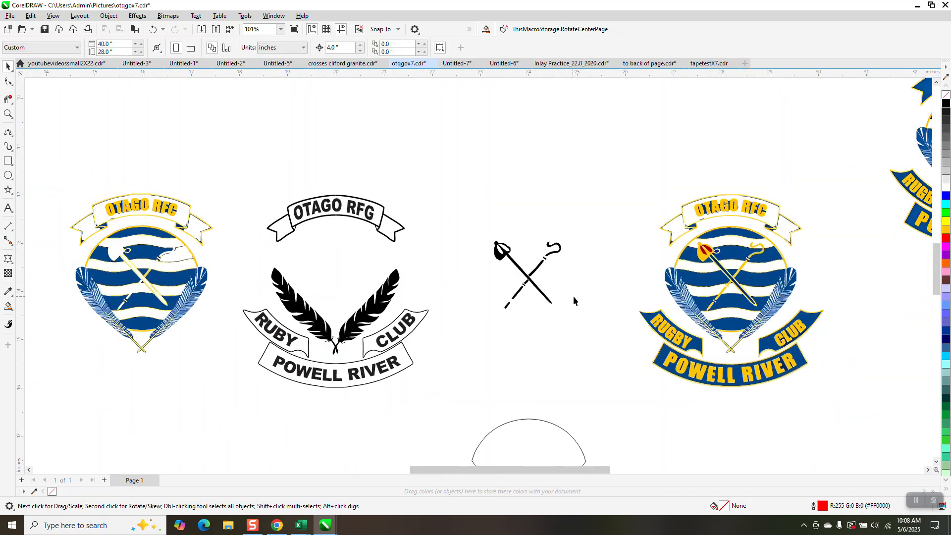
scroll(573, 296, "down", 1)
left_click(538, 409)
key("e")
key("c")
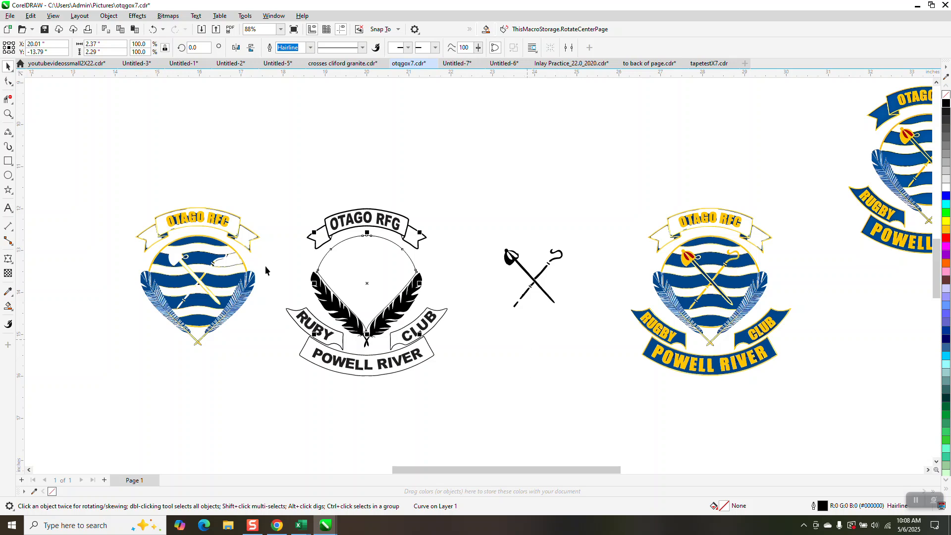
left_click(8, 114)
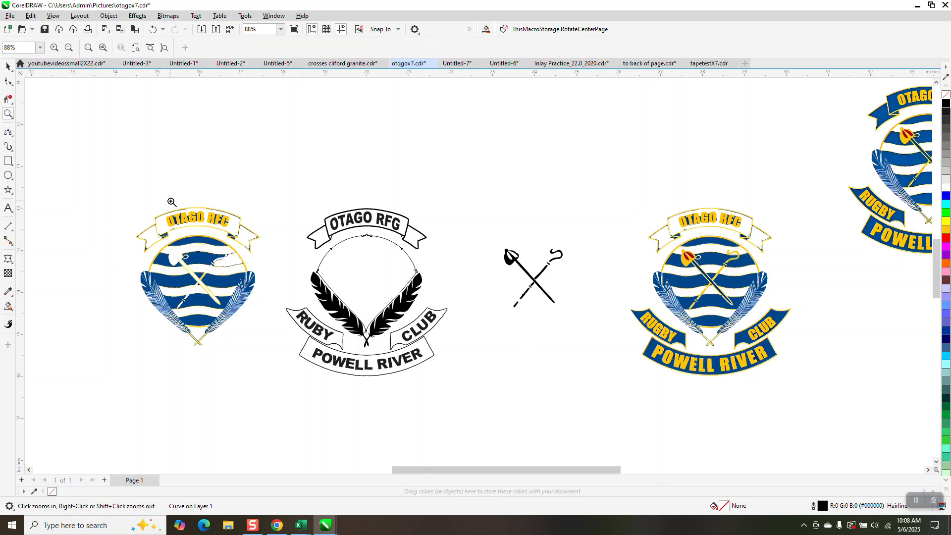
left_click_drag(122, 224, 607, 388)
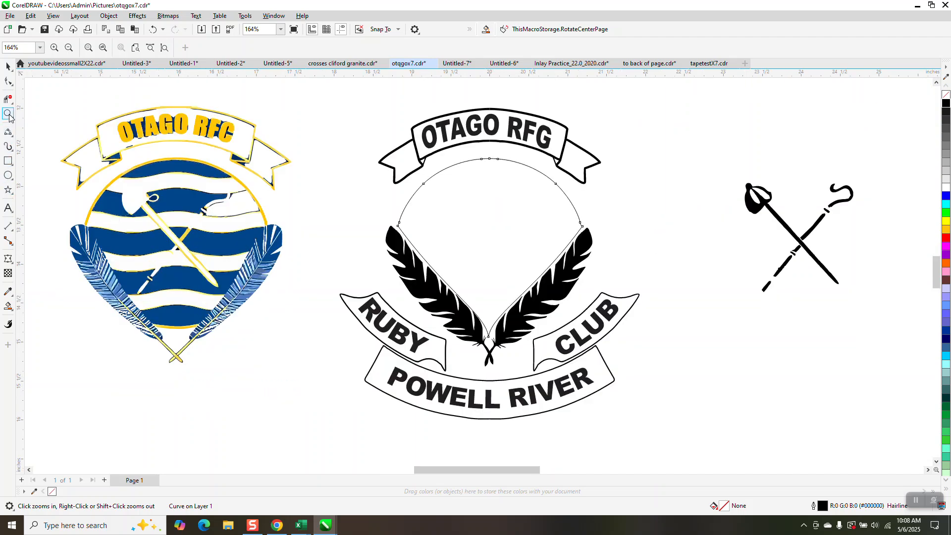
Draw a straight line about 2.3 inches long across the coloured crest, joining the lower ends of the yellow arc.
left_click_drag(78, 214, 317, 274)
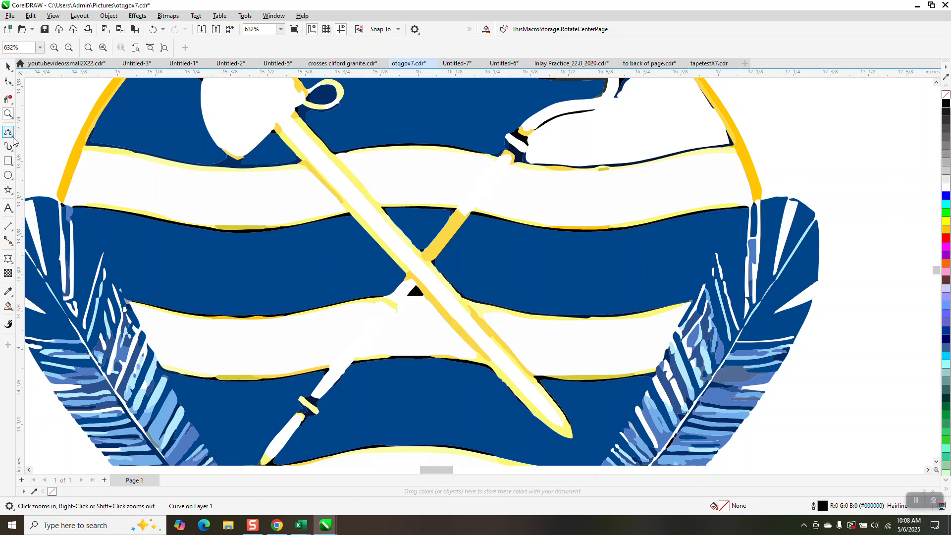
left_click(12, 139)
left_click(52, 152)
left_click_drag(62, 204, 755, 203)
left_click(8, 81)
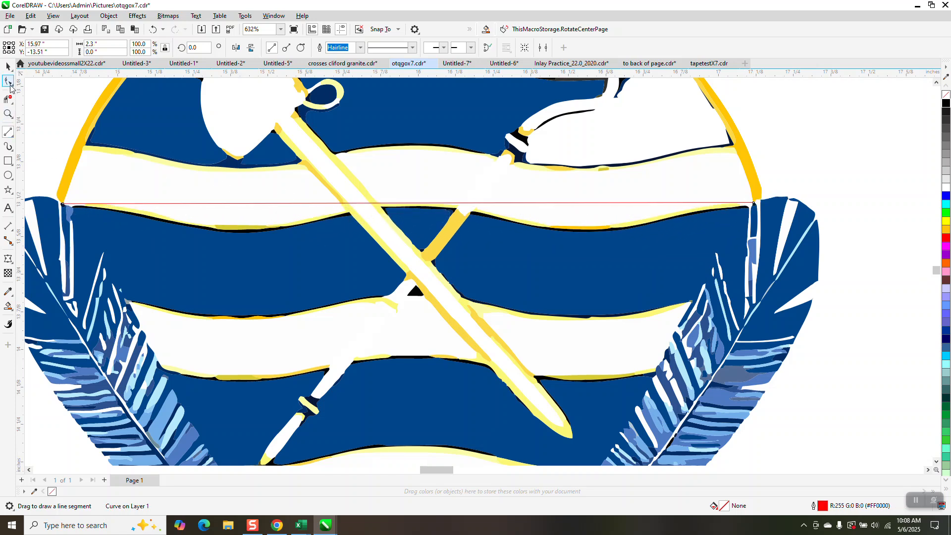
Convert the line to a curve and bend its right and left parts down to the dips of the white stripe's lower edge.
left_click_drag(45, 175, 757, 236)
right_click(752, 203)
left_click(788, 272)
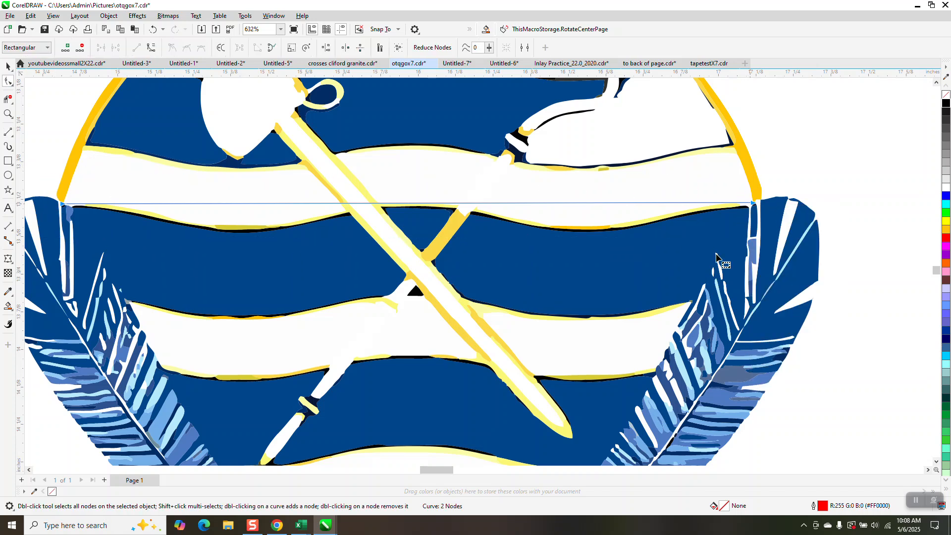
left_click_drag(596, 203, 595, 227)
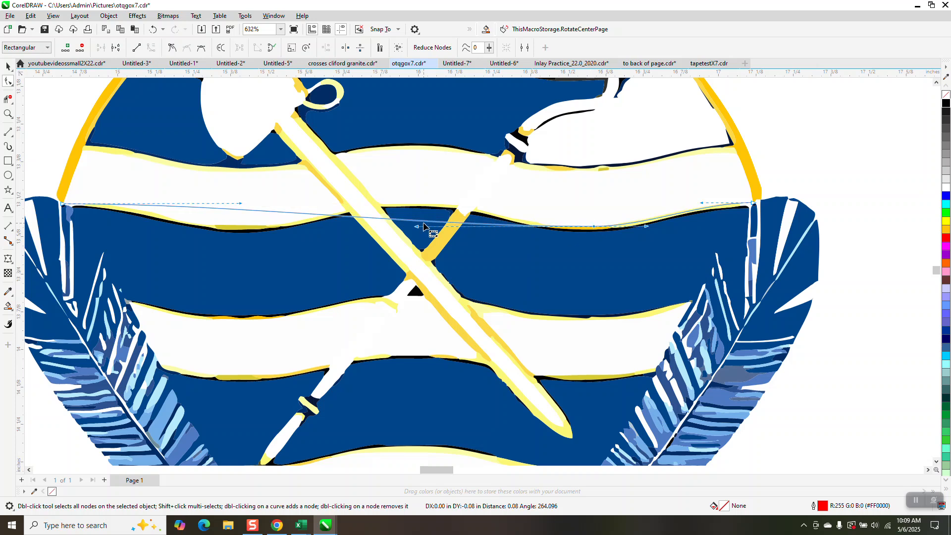
double_click(226, 211)
left_click_drag(226, 211, 225, 229)
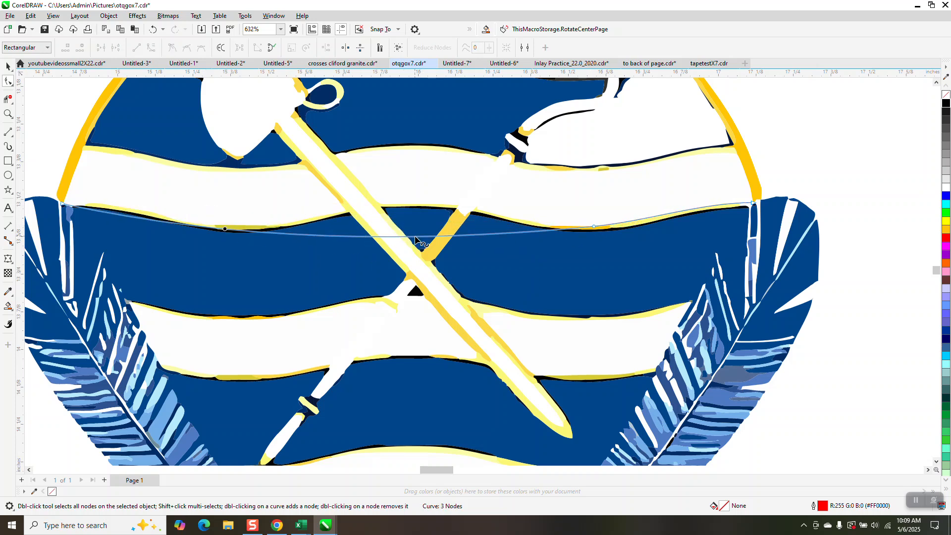
Pull the middle of the curve up to the stripe's central hump and adjust the node at the right dip.
left_click(419, 241)
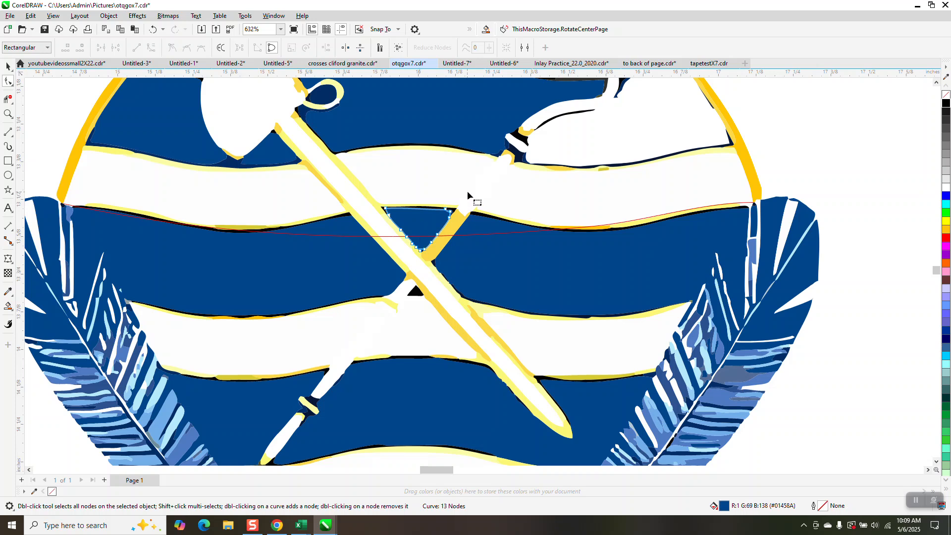
left_click(432, 238)
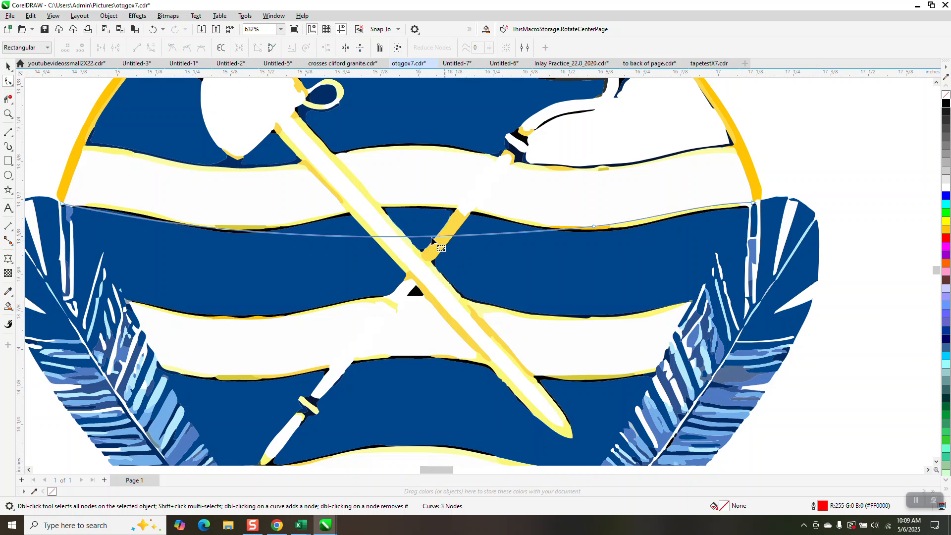
left_click_drag(431, 238, 426, 204)
left_click(595, 227)
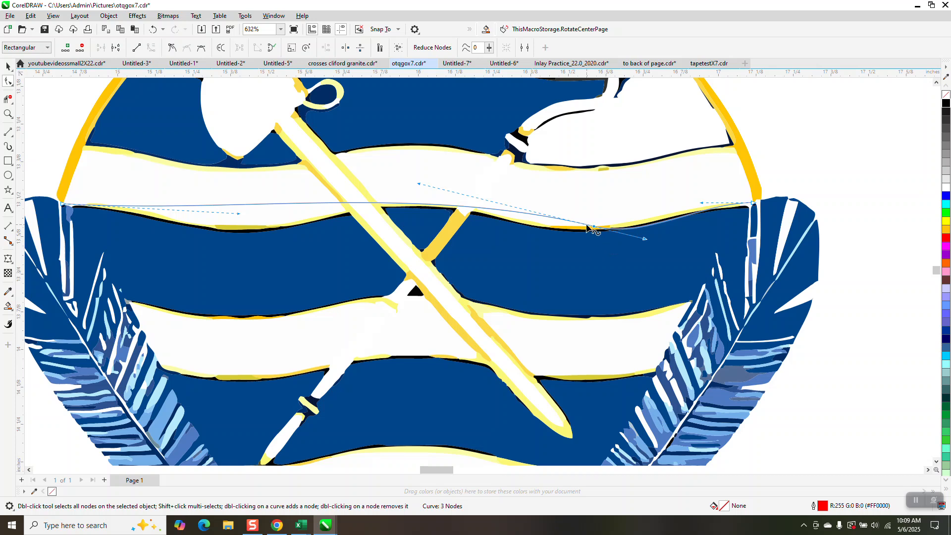
right_click(595, 228)
left_click(615, 311)
mouse_move(419, 184)
left_mouse_down()
mouse_move(420, 212)
mouse_move(418, 187)
left_mouse_up()
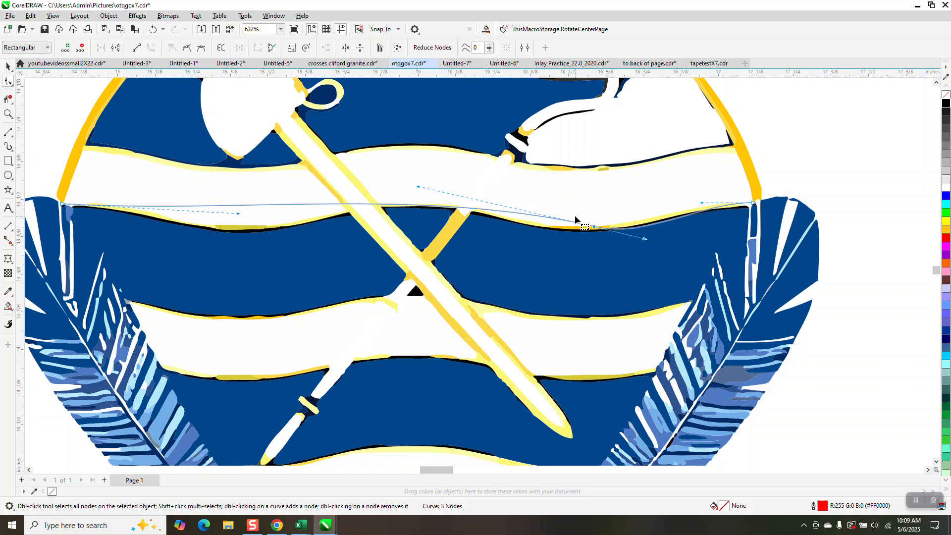
Add nodes at the central hump and left dip, and shape the curve to follow the white stripe's lower edge.
double_click(421, 205)
left_click_drag(535, 214, 541, 226)
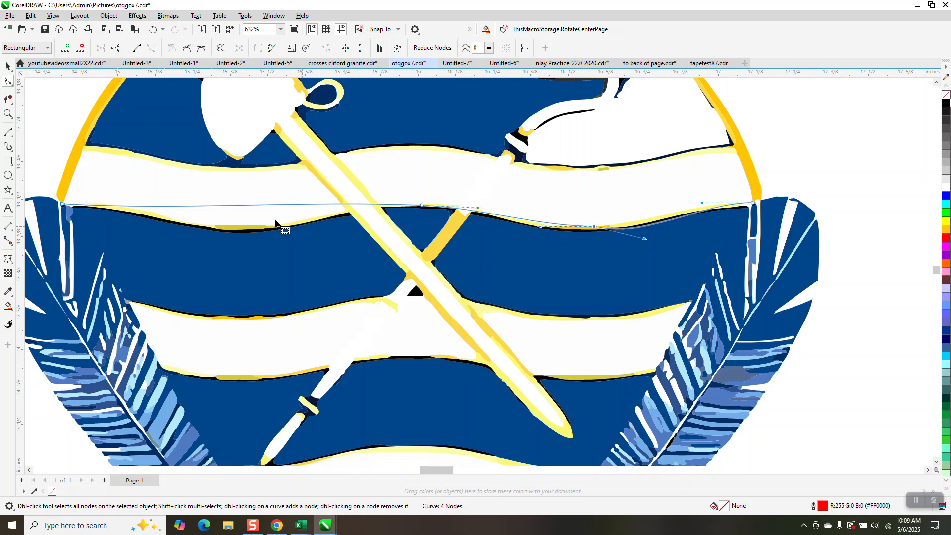
double_click(241, 204)
left_click_drag(243, 208, 243, 228)
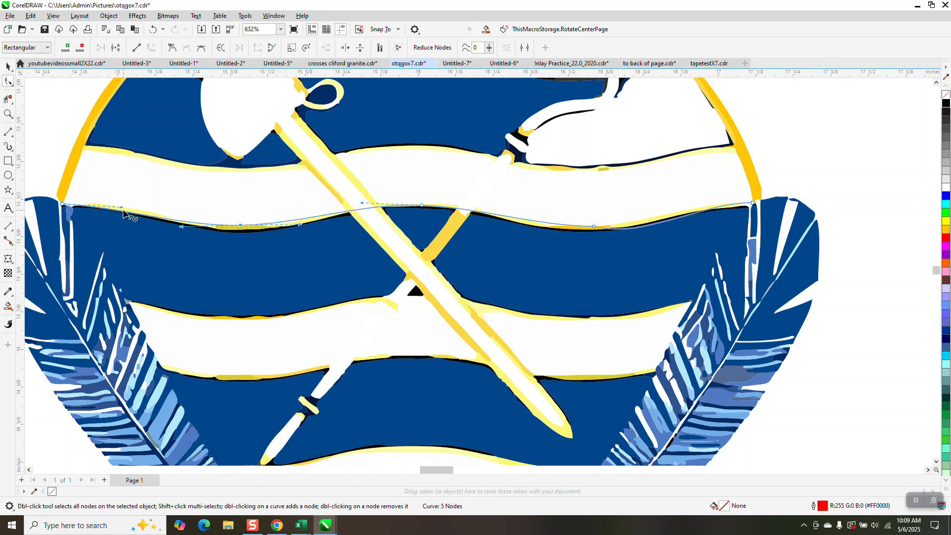
left_click_drag(121, 208, 123, 202)
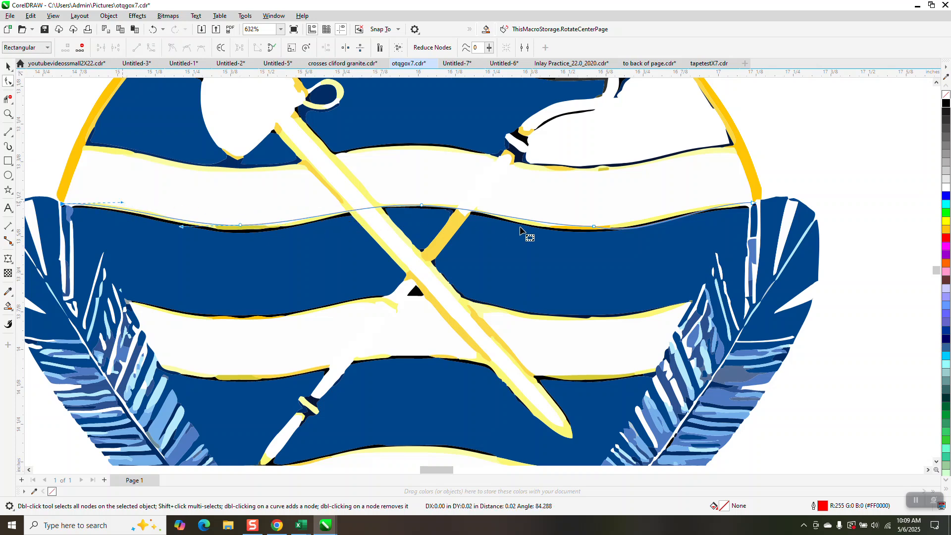
left_click_drag(594, 227, 656, 221)
Copy the wave curve down to the blue band's lower edge and move the copy 4 inches right onto the black-and-white crest.
scroll(504, 216, "down", 2)
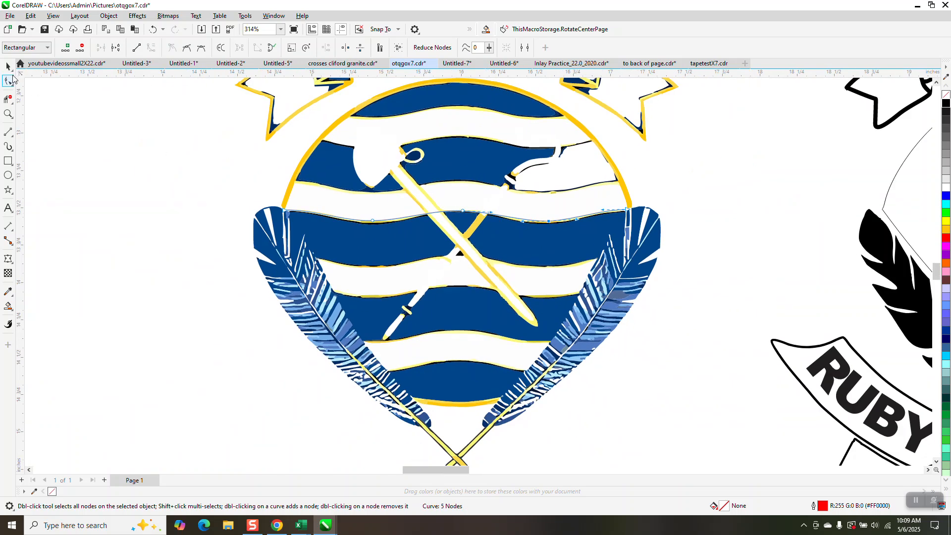
left_click(8, 66)
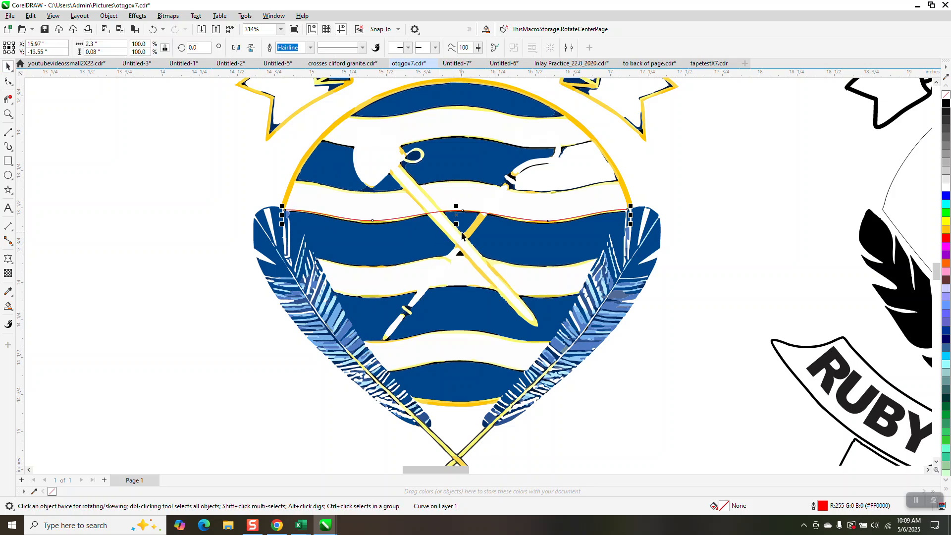
left_click_drag(457, 225, 462, 258)
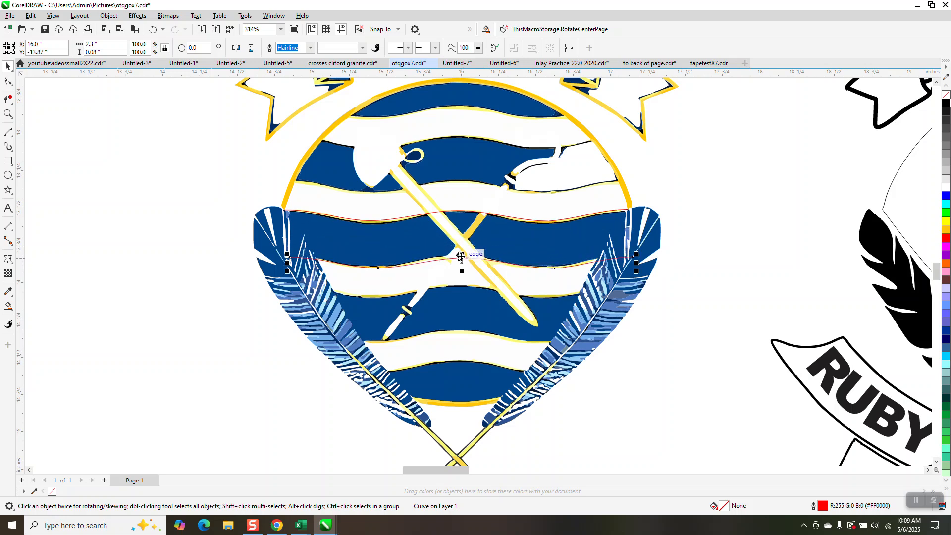
scroll(457, 260, "down", 3)
key("shift+Right")
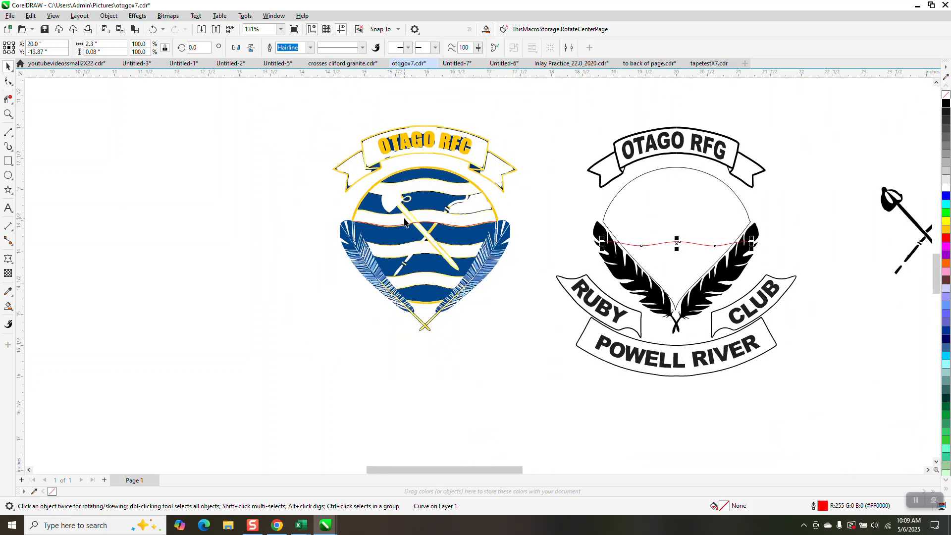
Place the upper wave curve 4 inches to the right, above the other curve on the black-and-white crest.
left_click(451, 226)
key("ctrl+c")
key("ctrl+v")
key("shift+Right")
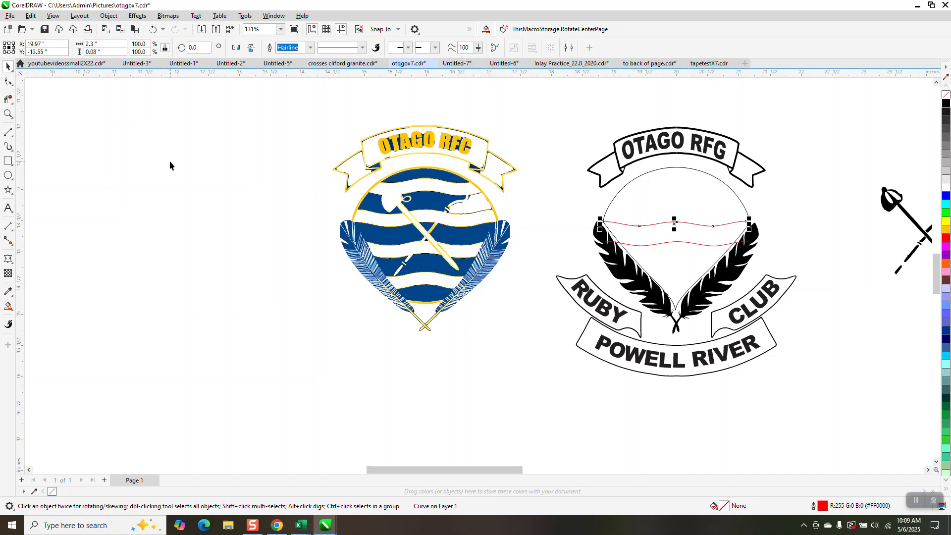
Extend the upper wave curve's right end to the outline's corner and Smart Fill the band between the two curves with black.
left_click_drag(570, 201, 834, 291)
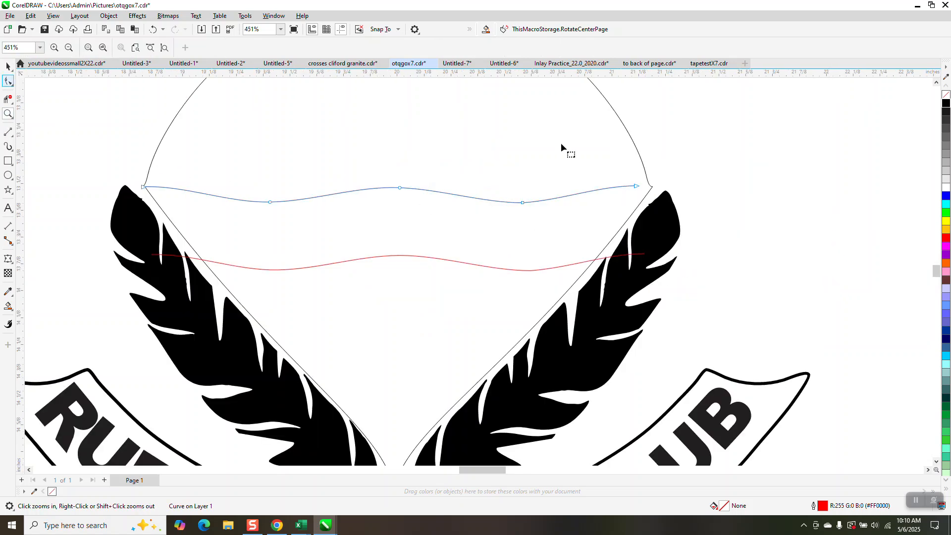
left_click_drag(636, 187, 652, 187)
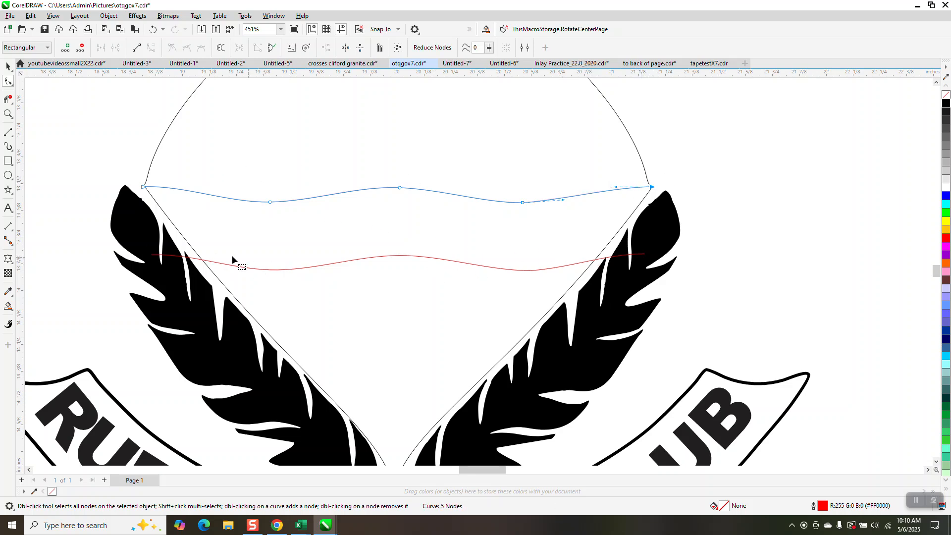
scroll(336, 230, "down", 2)
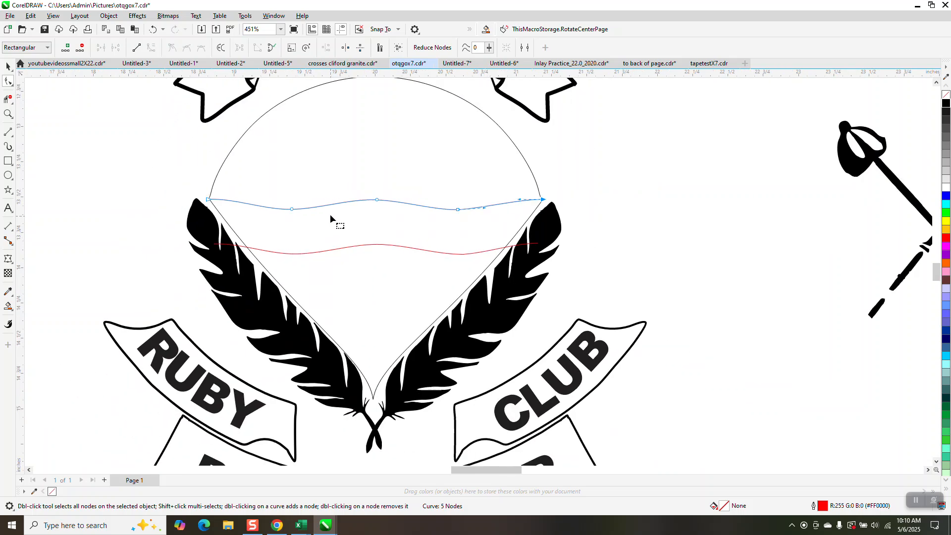
left_click(8, 307)
left_click(358, 220)
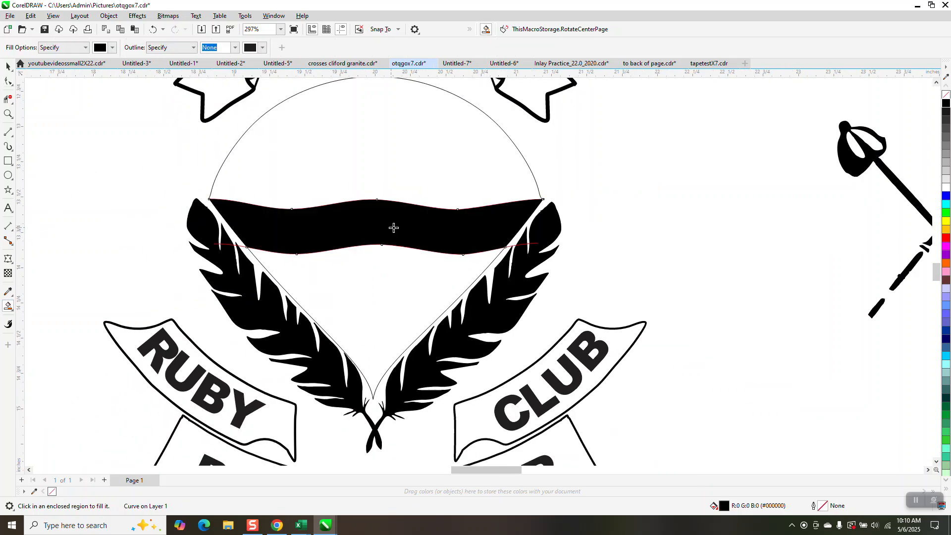
Move the black band up inside the arc to Y -13.22 inches and place a copy above it at Y -12.65 inches.
scroll(391, 225, "down", 6)
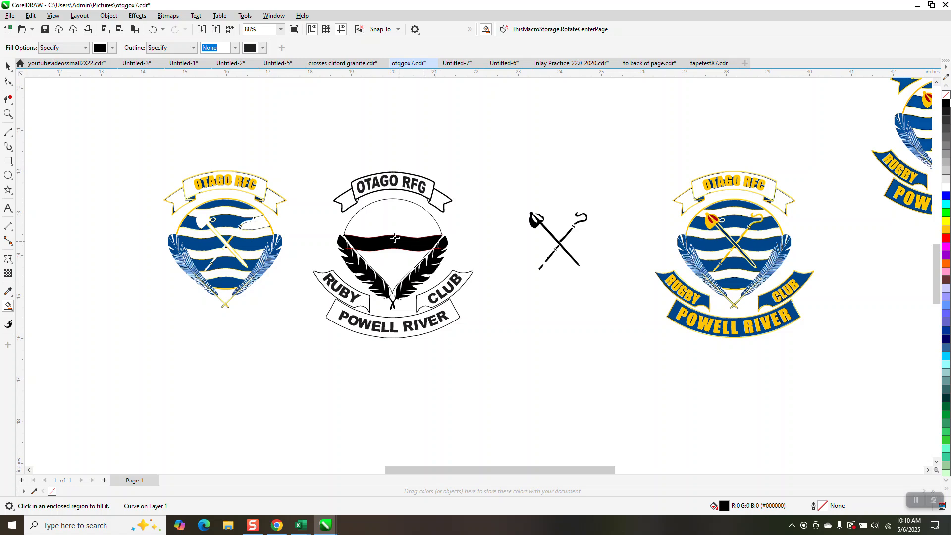
left_click(8, 66)
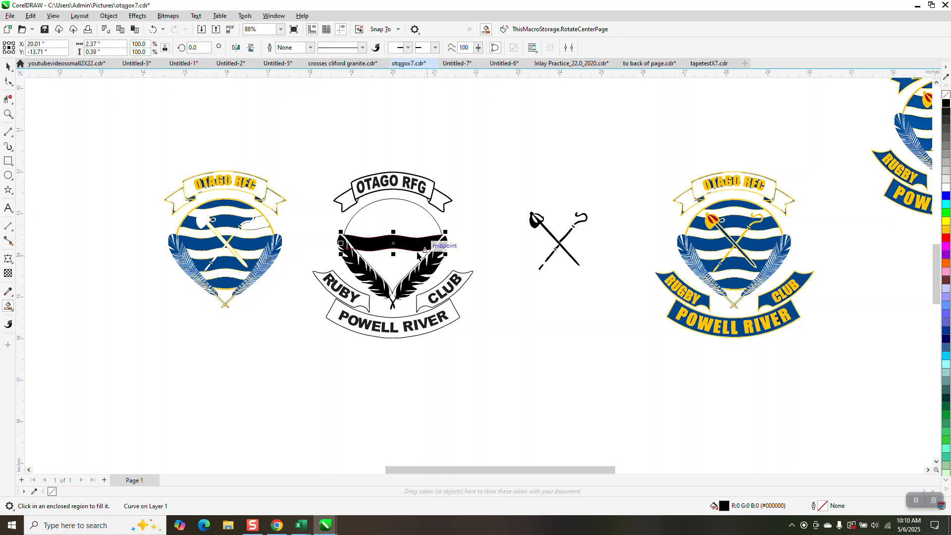
left_click_drag(395, 243, 395, 227)
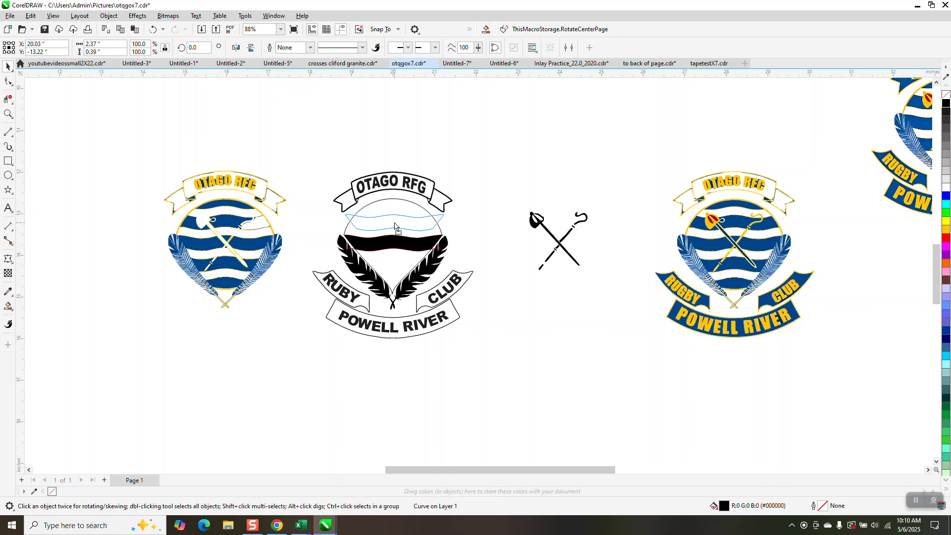
left_click_drag(395, 227, 395, 225)
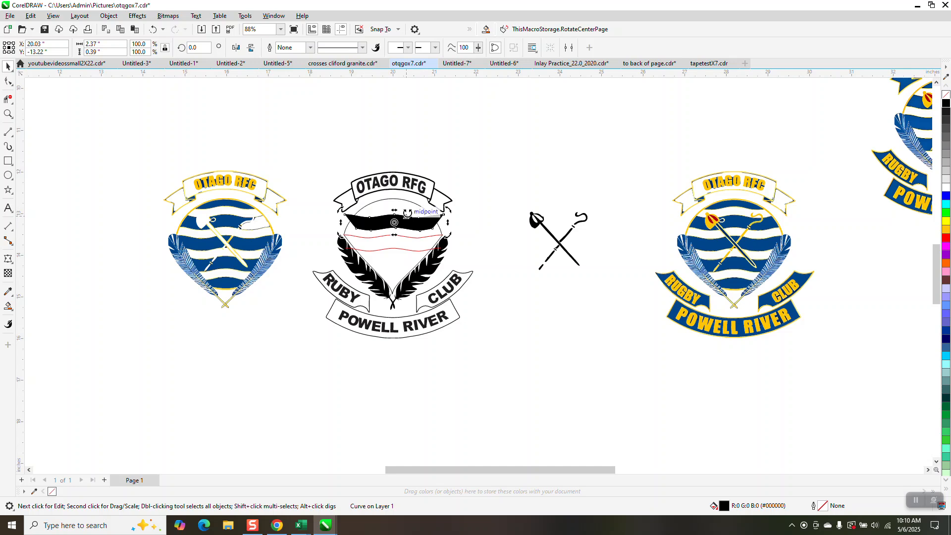
left_click_drag(394, 227, 393, 203)
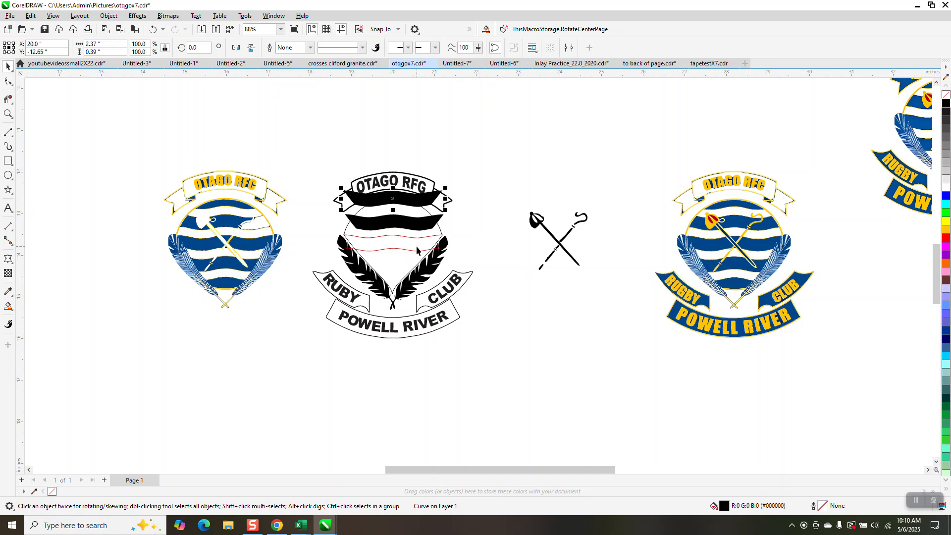
Smart Fill the band between the red curves again, move it down to Y -14.16 inches and copy it to Y -14.82 inches.
left_click(8, 306)
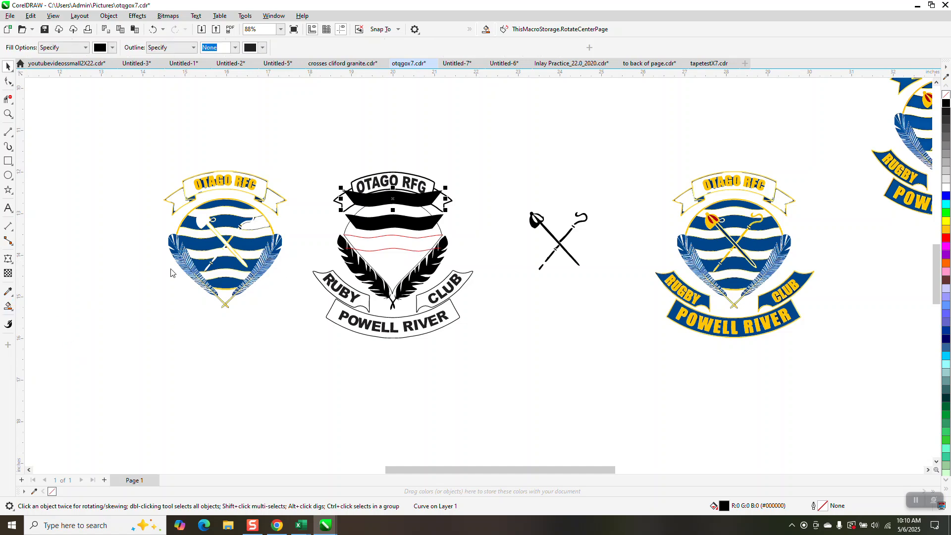
left_click(395, 244)
left_click(7, 67)
left_click_drag(393, 250, 395, 265)
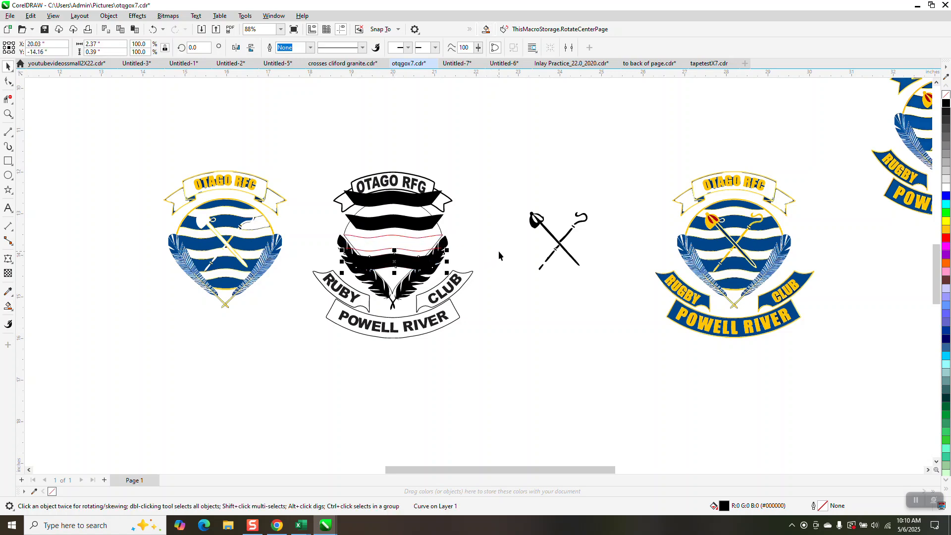
left_click_drag(396, 267, 399, 297)
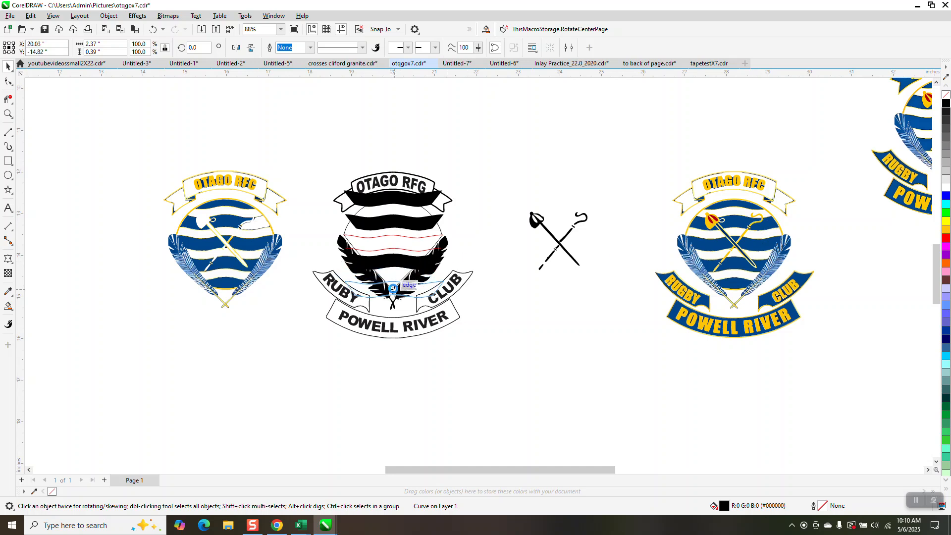
Move the crossed black tools, the top banner and its OTAGO RFG text 4 inches right, clear of the black bands.
left_click(447, 208)
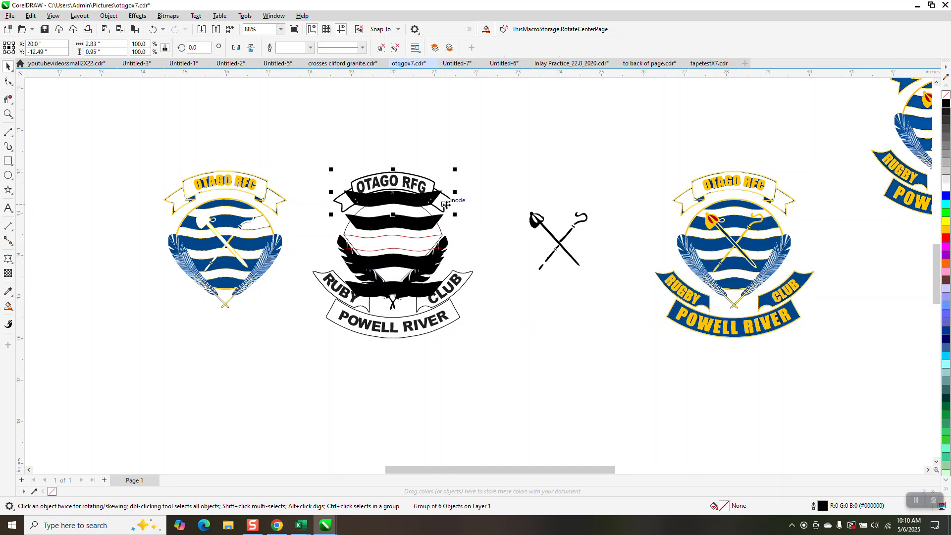
scroll(461, 211, "down", 1)
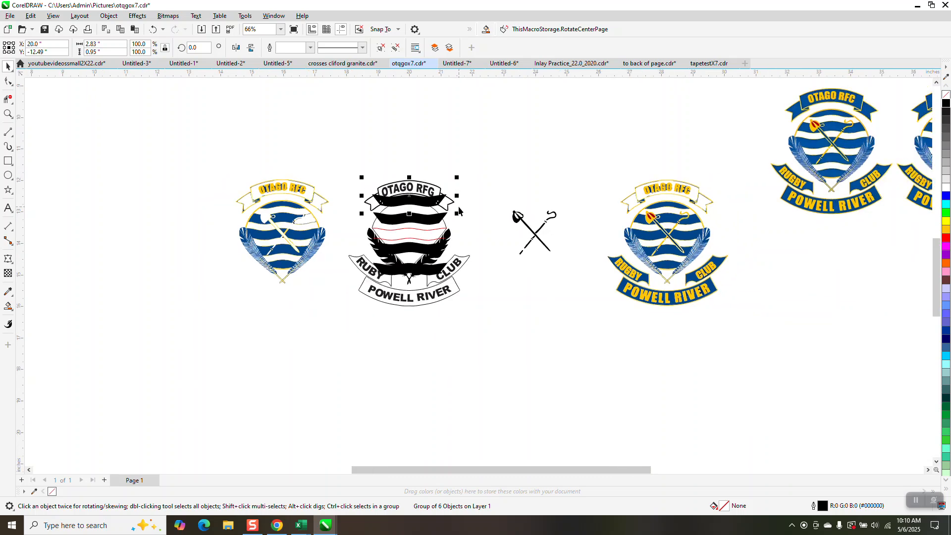
left_click_drag(575, 275, 575, 276)
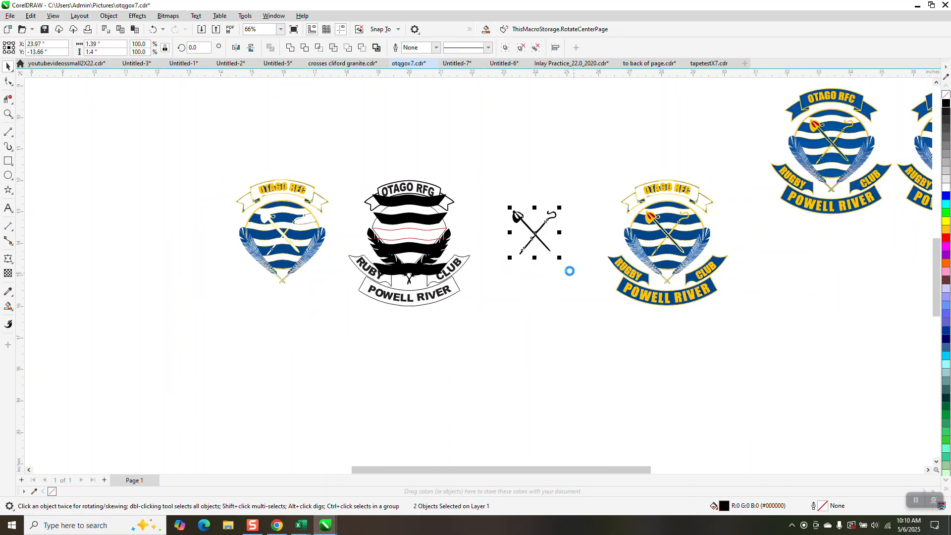
left_click_drag(535, 232, 662, 233)
left_click_drag(437, 189, 564, 192)
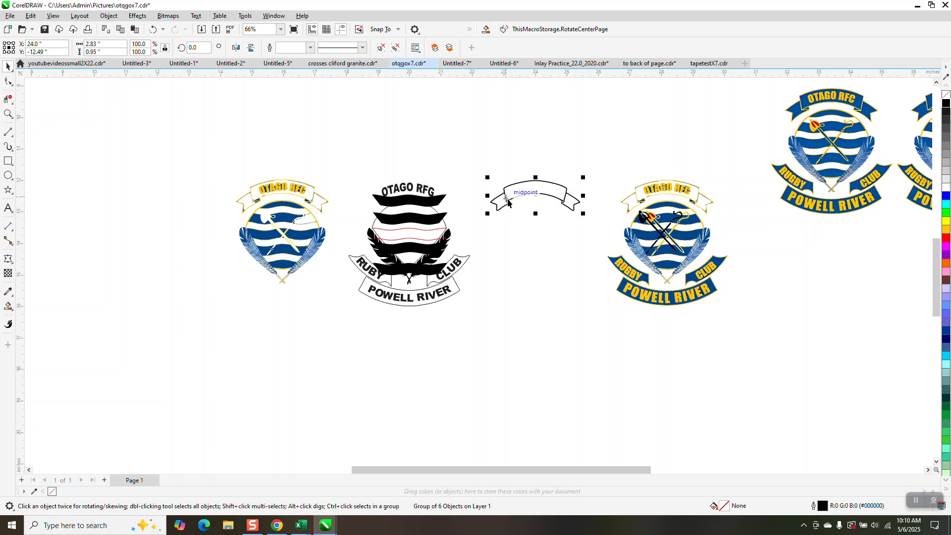
left_click(435, 192)
left_click_drag(435, 193, 561, 191)
Move the CLUB, POWELL RIVER and RUBY banners with their texts 4 inches right, beneath the top banner.
left_click_drag(462, 266, 579, 271)
left_click(457, 295)
left_click_drag(457, 292, 583, 292)
left_click(424, 298)
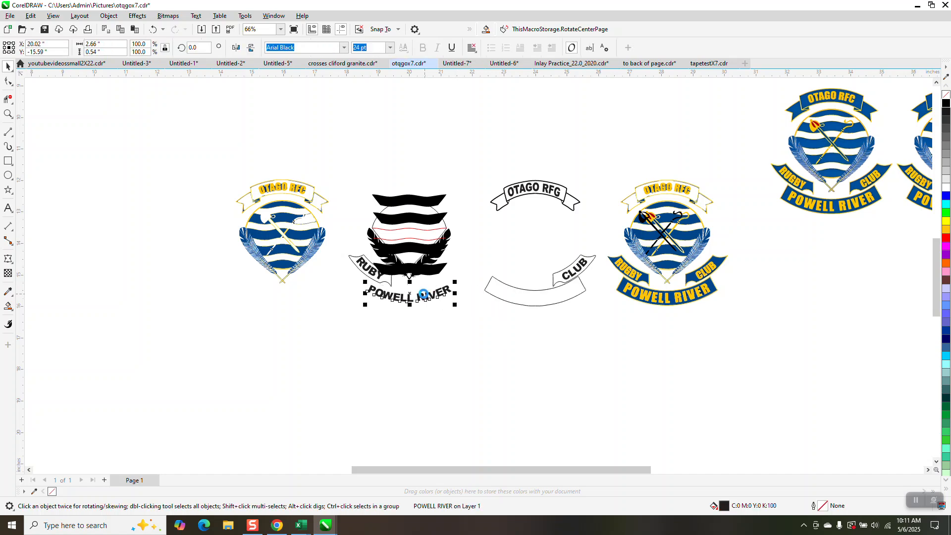
left_click_drag(424, 297, 550, 298)
left_click_drag(387, 286, 508, 286)
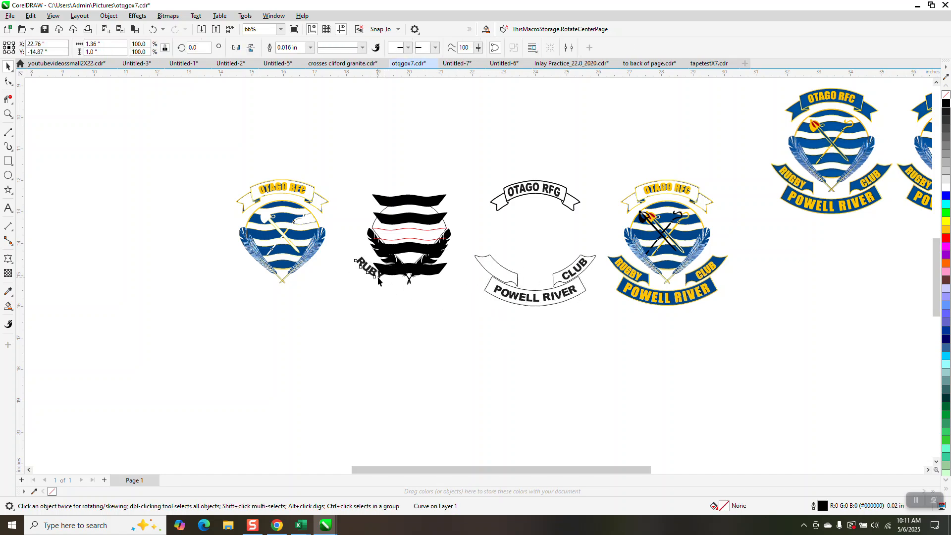
left_click_drag(380, 280, 507, 278)
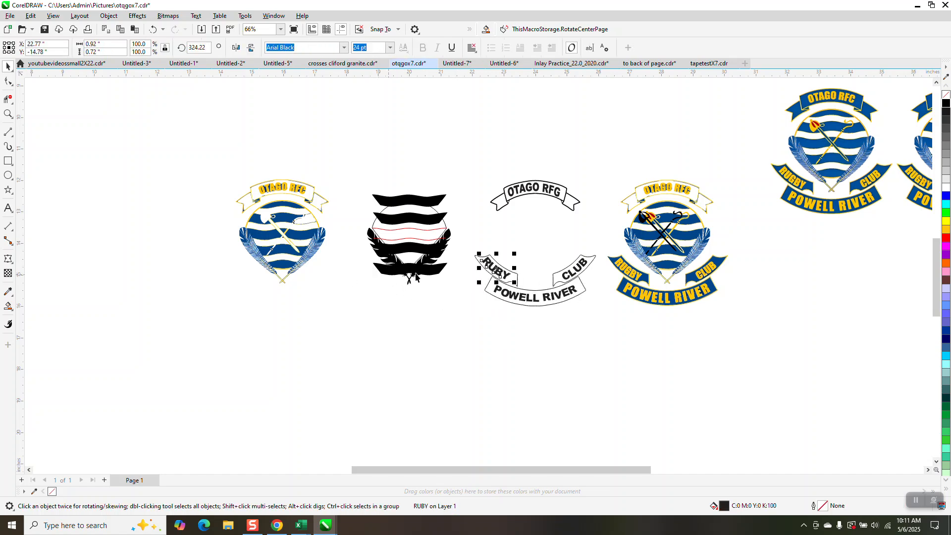
Move both black feathers 4 inches right, between the lower banners.
left_click(447, 240)
left_click_drag(447, 240, 570, 239)
left_click(375, 240)
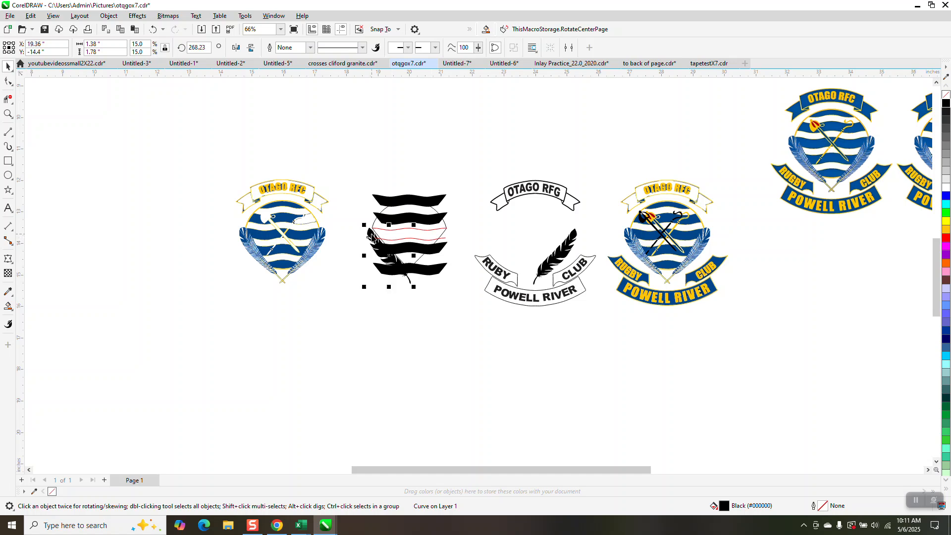
left_click_drag(375, 240, 498, 239)
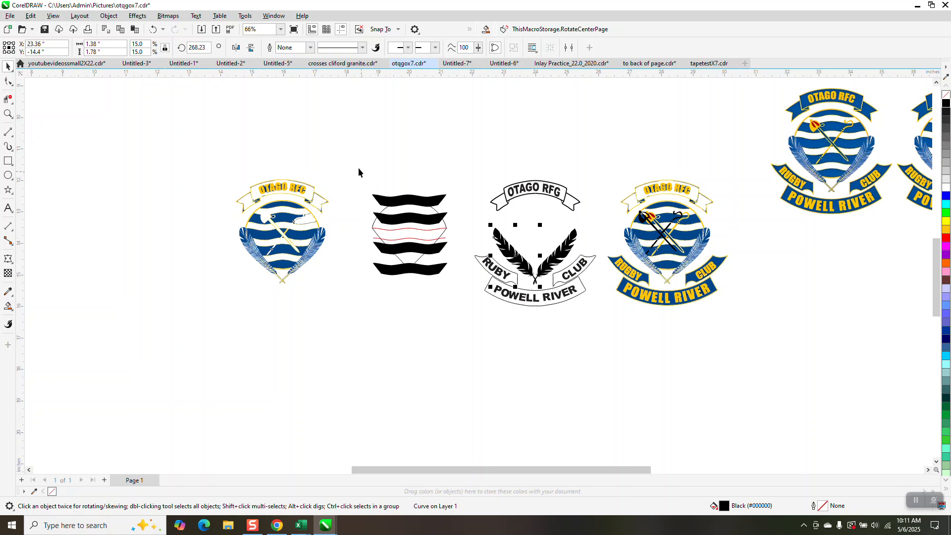
Remove the fill from the wavy bands and central shape and give them all a black outline.
left_click_drag(356, 165, 459, 315)
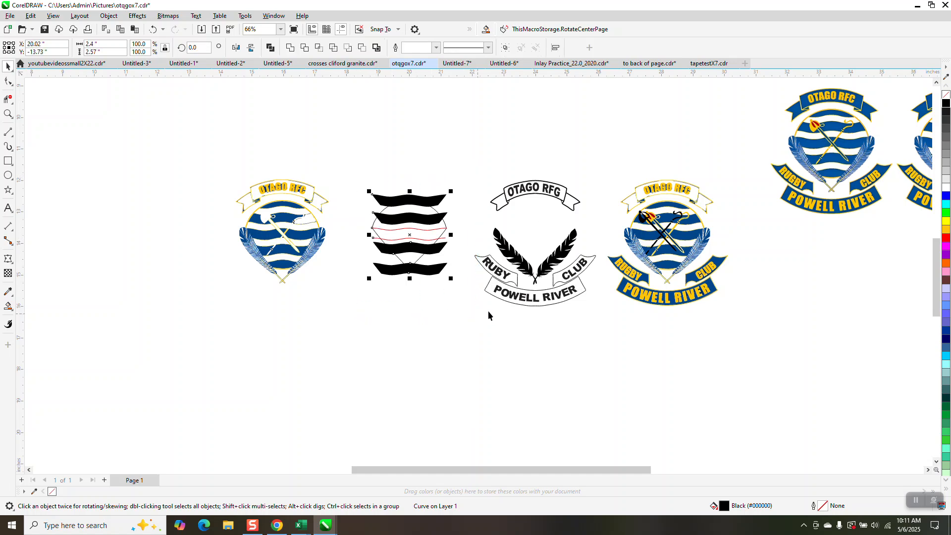
left_click(946, 94)
right_click(947, 103)
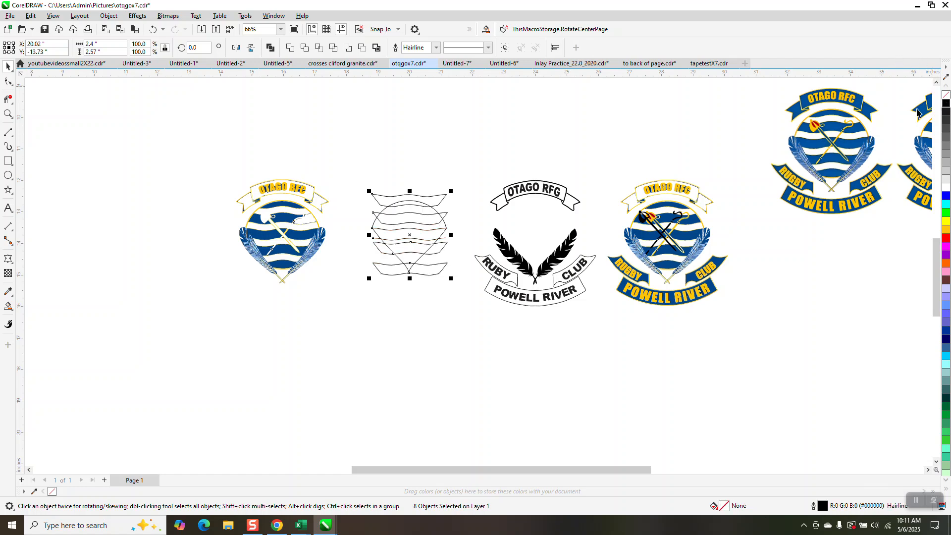
Stretch the lower corners of the second wavy band outward, extending its ends past the central arc.
left_click(8, 114)
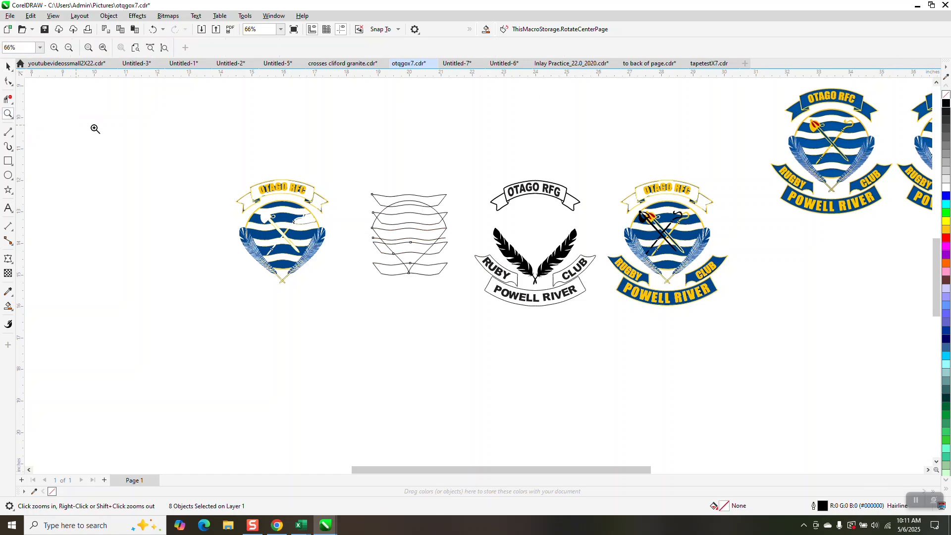
left_click_drag(355, 174, 476, 274)
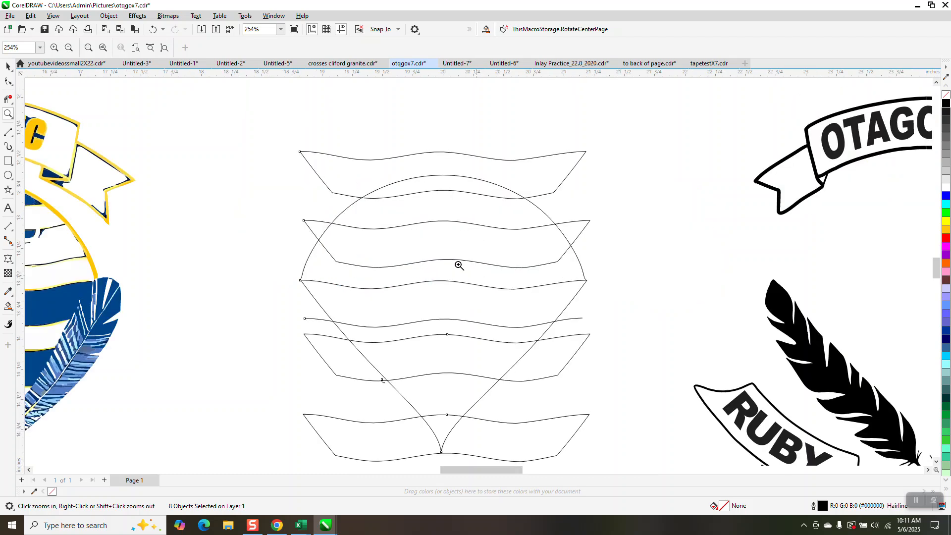
left_click(8, 81)
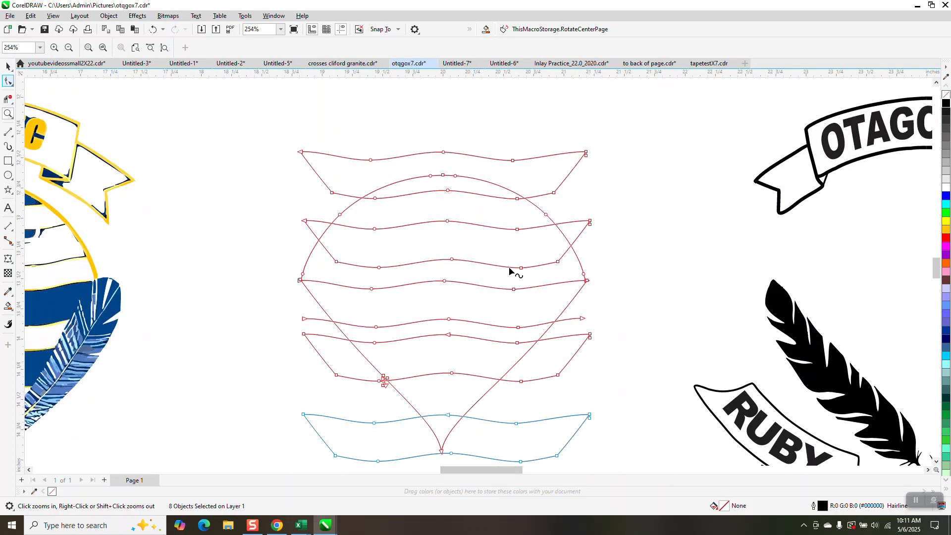
left_click_drag(336, 261, 305, 258)
left_click_drag(559, 261, 577, 257)
scroll(531, 230, "down", 1)
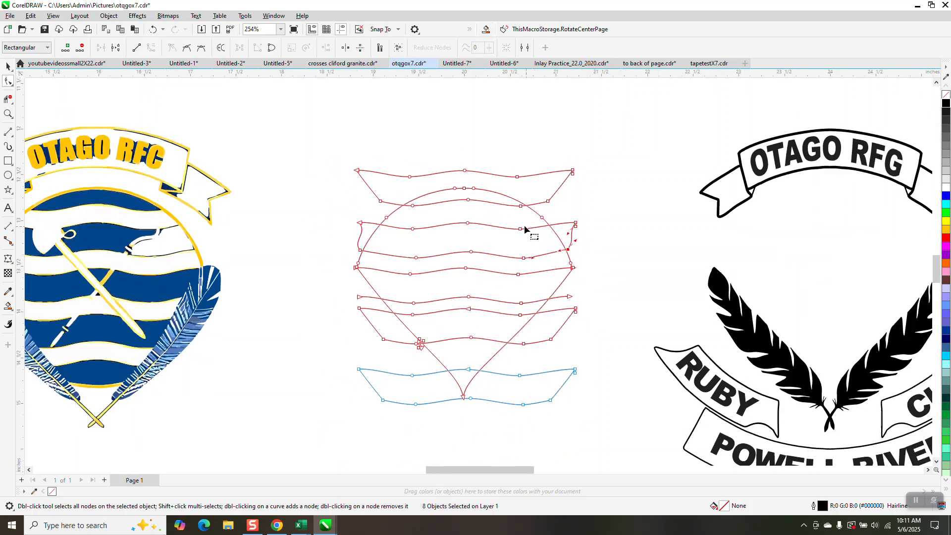
Delete the tiny stray curve where the central shape's lower left edge crosses the wavy band.
left_click(8, 113)
left_click_drag(413, 338, 425, 343)
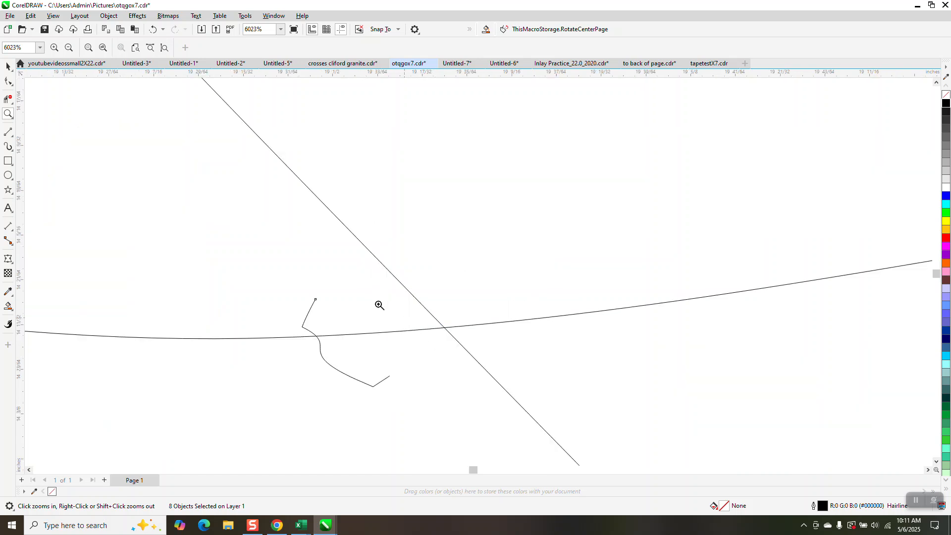
key("space")
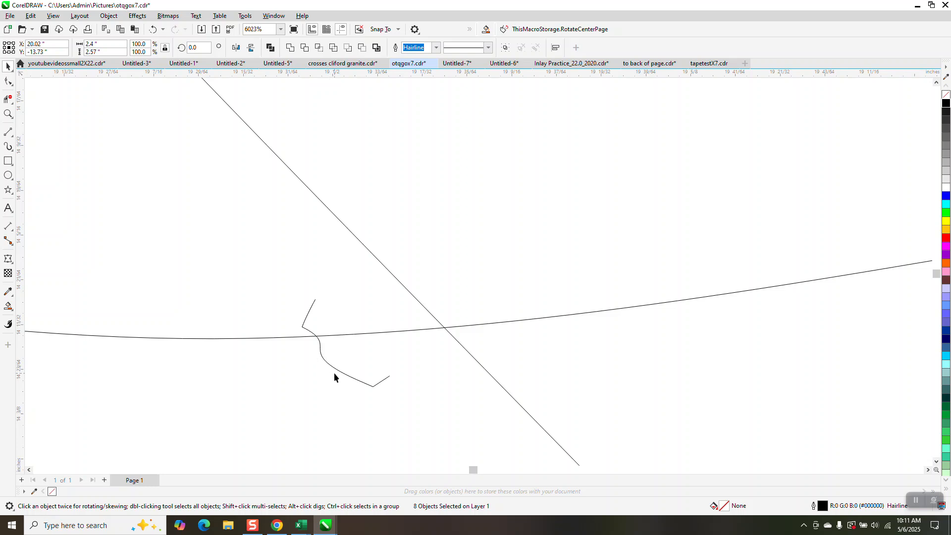
key("Escape")
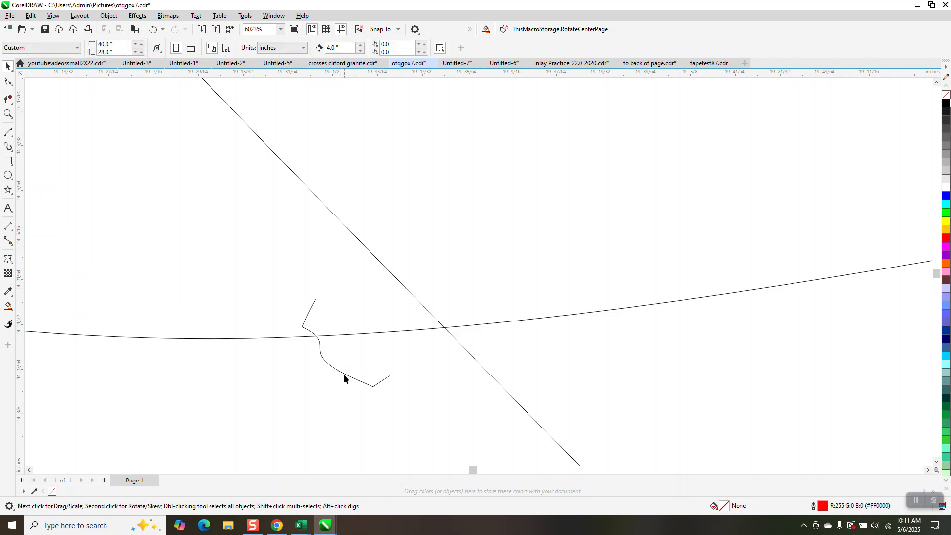
left_click(344, 379)
key("Delete")
scroll(337, 379, "down", 8)
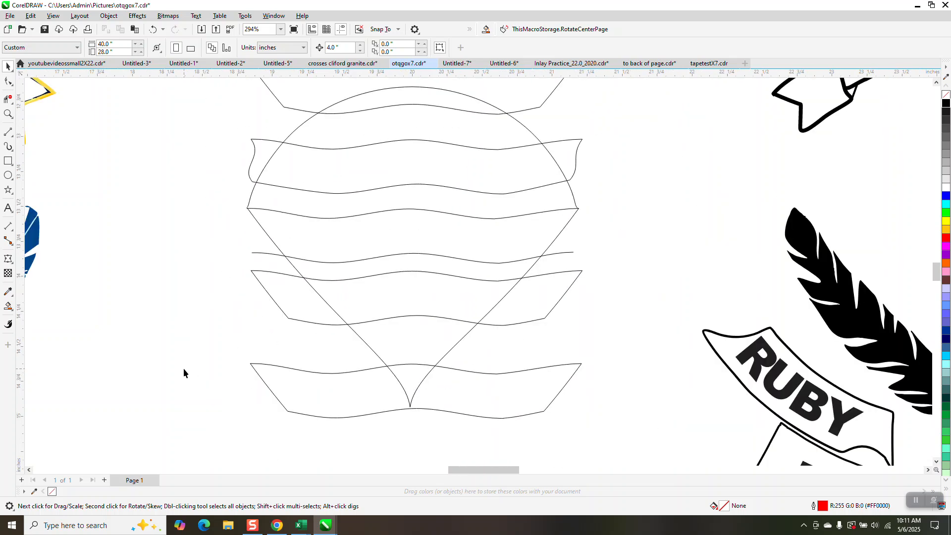
Group the banners, their texts and the two feathers into one object.
left_click(9, 307)
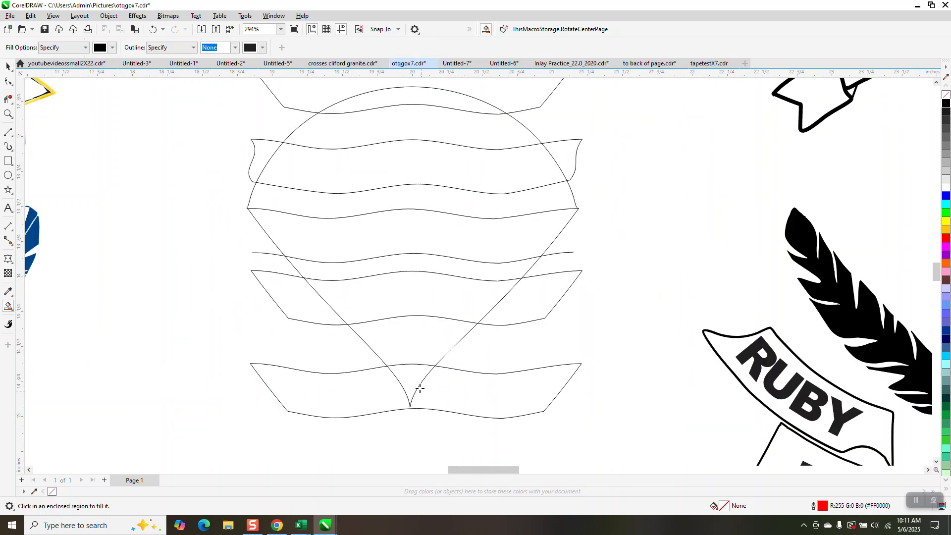
scroll(368, 317, "down", 3)
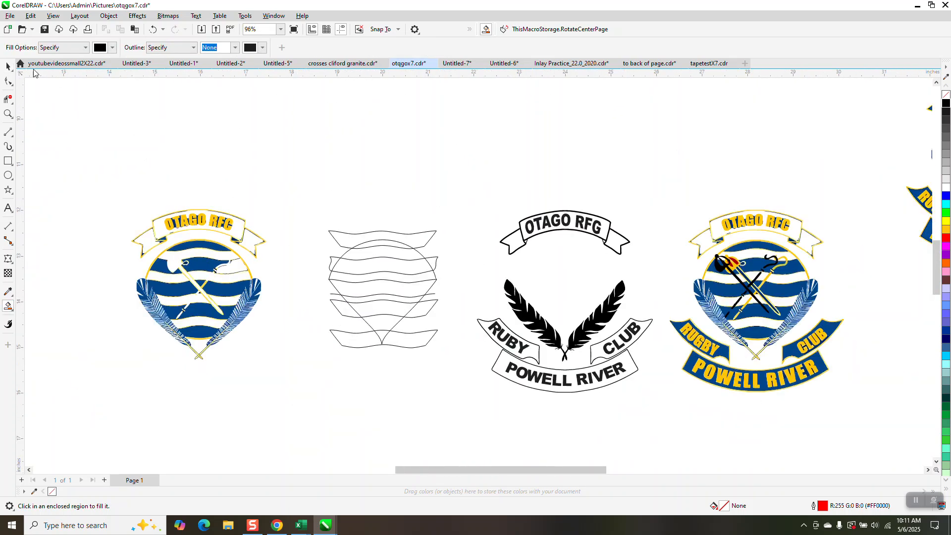
left_click(9, 67)
left_click_drag(465, 187, 661, 399)
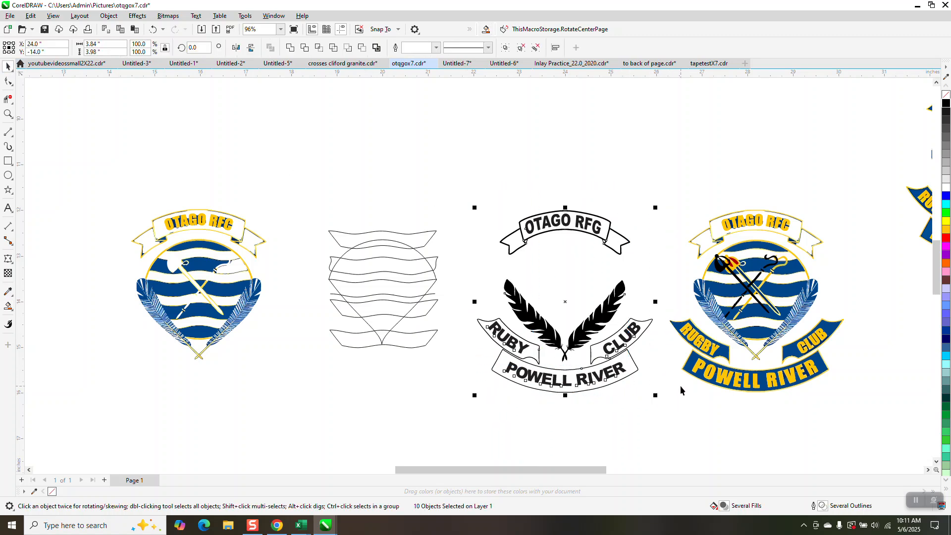
key("ctrl+g")
Smart Fill the five wavy regions inside the central shape with black, moving each 4 inches right onto the crest.
left_click(8, 306)
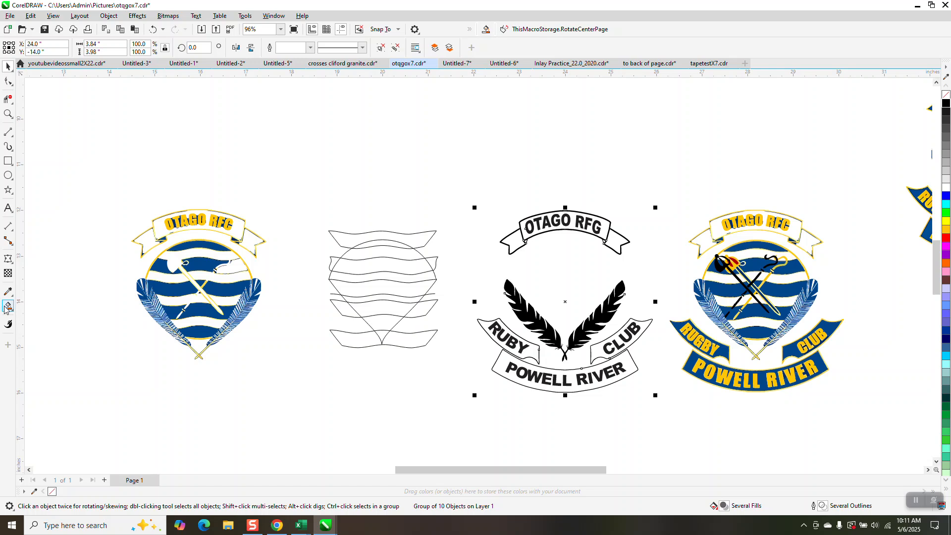
left_click(381, 332)
key("c")
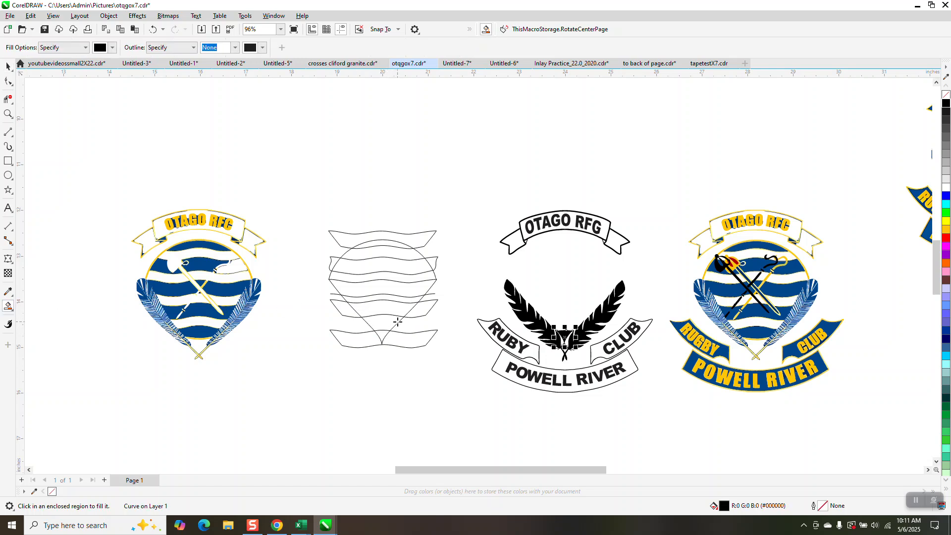
left_click(388, 310)
key("c")
left_click(390, 293)
key("c")
left_click(389, 265)
key("c")
left_click(388, 243)
key("c")
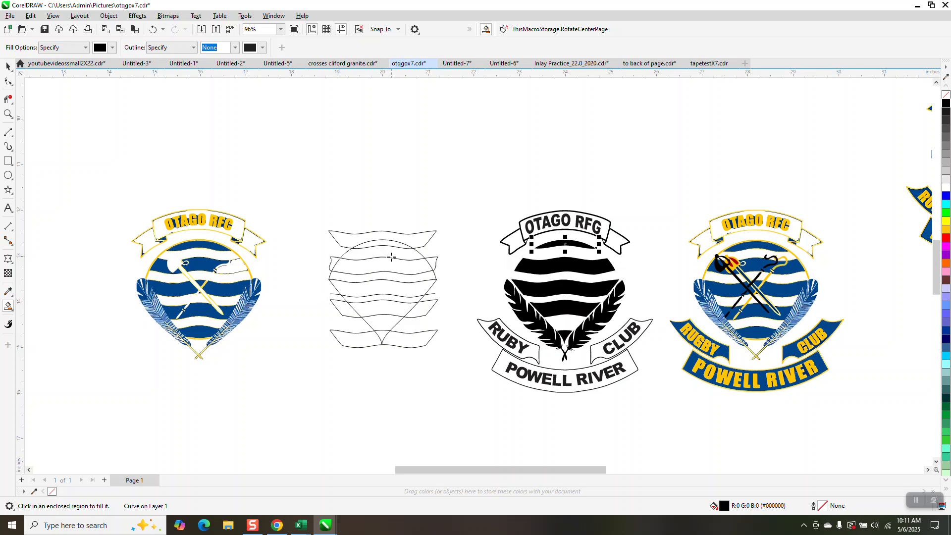
Move the central shape's outline 4 inches right onto the crest and set its outline width to 0.014 in.
left_click(8, 66)
left_click(420, 254)
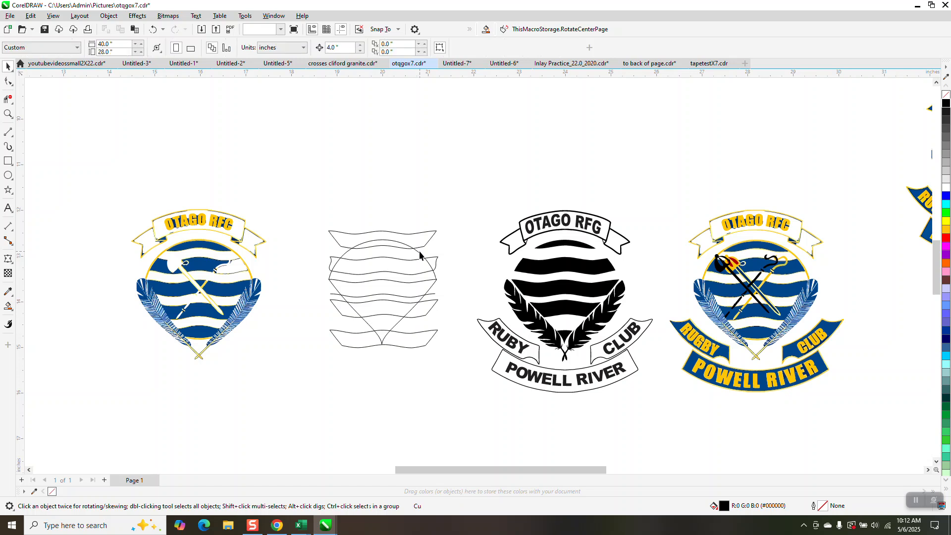
left_click(420, 255)
key("Right")
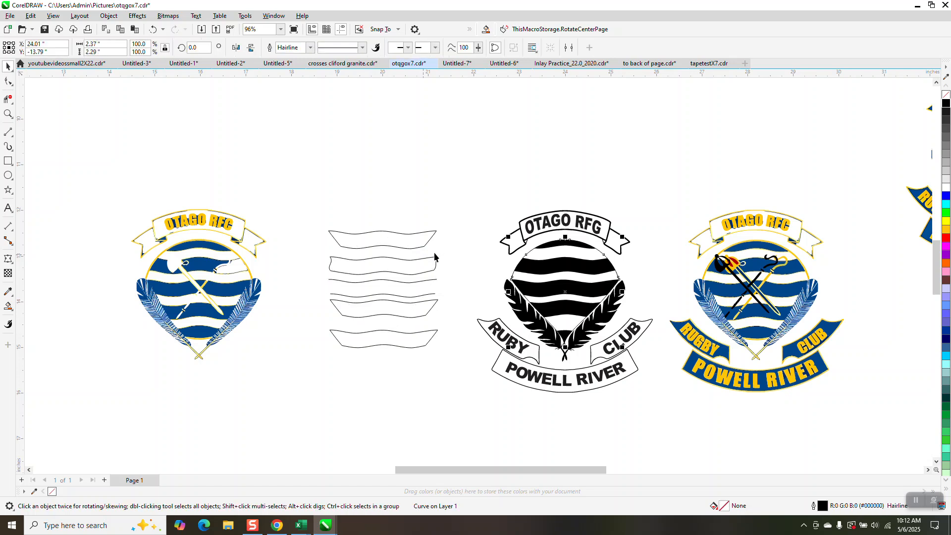
left_click(310, 47)
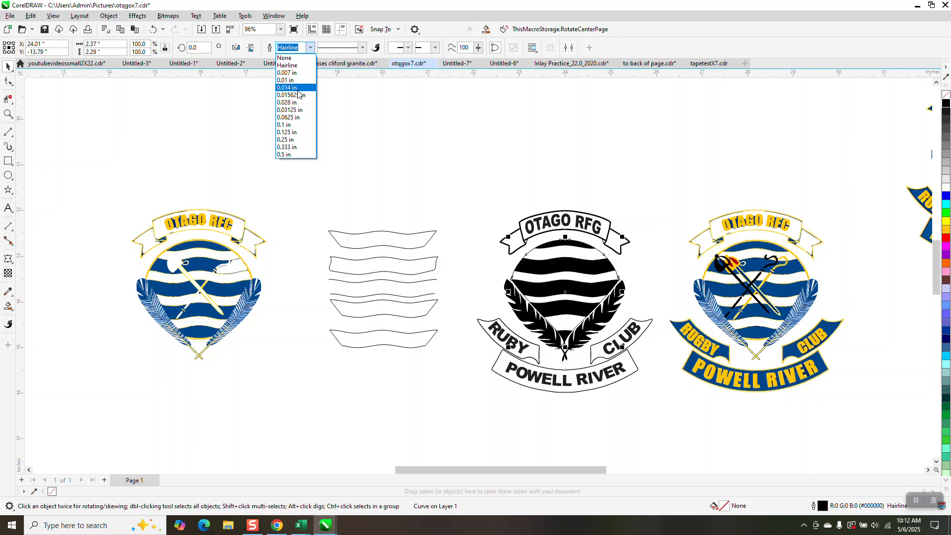
left_click(297, 88)
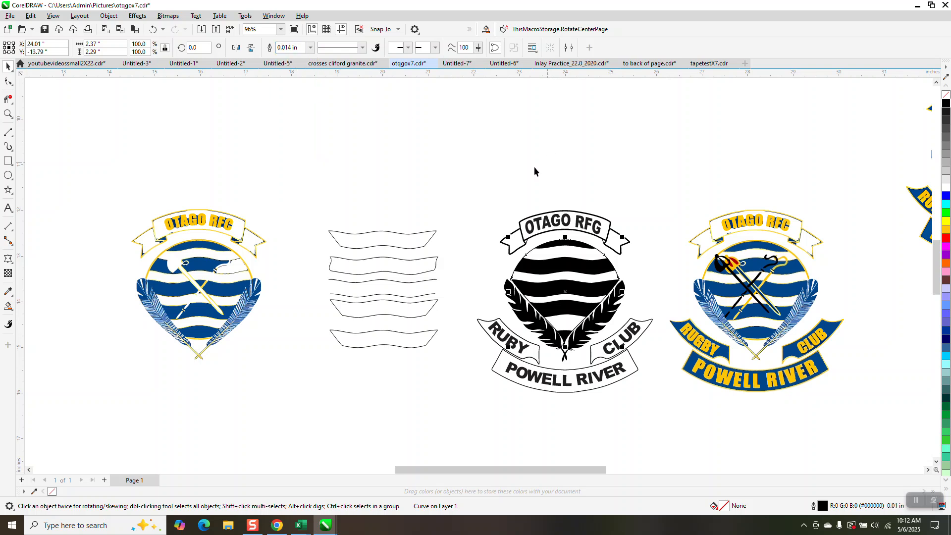
Delete the leftover wavy band outlines beside the crest.
left_click_drag(321, 210, 442, 339)
left_click_drag(476, 372, 481, 358)
key("Delete")
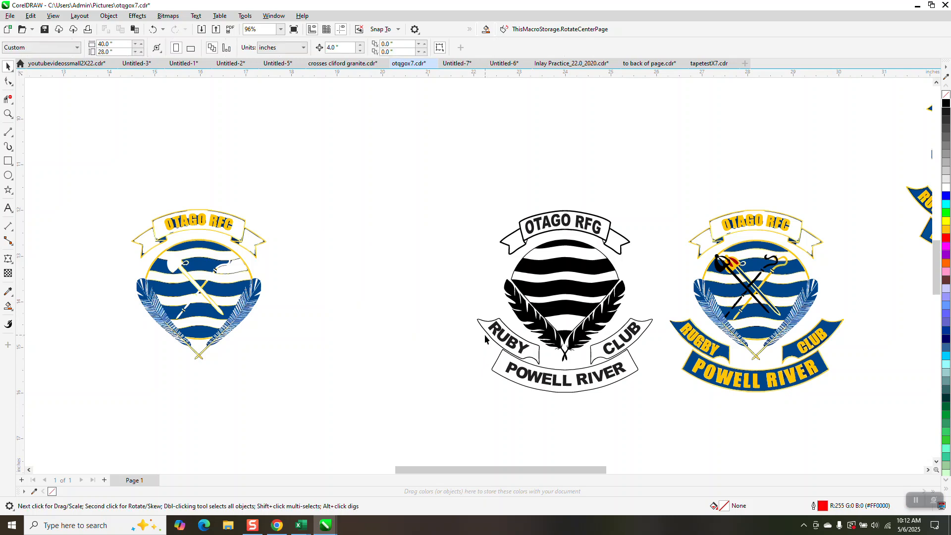
Move the five black wavy bands 4 inches left, out of the crest.
left_click(554, 268)
key("c")
left_click(567, 248)
key("c")
left_click(576, 287)
key("c")
left_click(570, 313)
key("c")
left_click(570, 330)
key("c")
Group the five wavy bands, remove their fill and give them a black outline.
left_click_drag(319, 223, 468, 348)
key("ctrl+g")
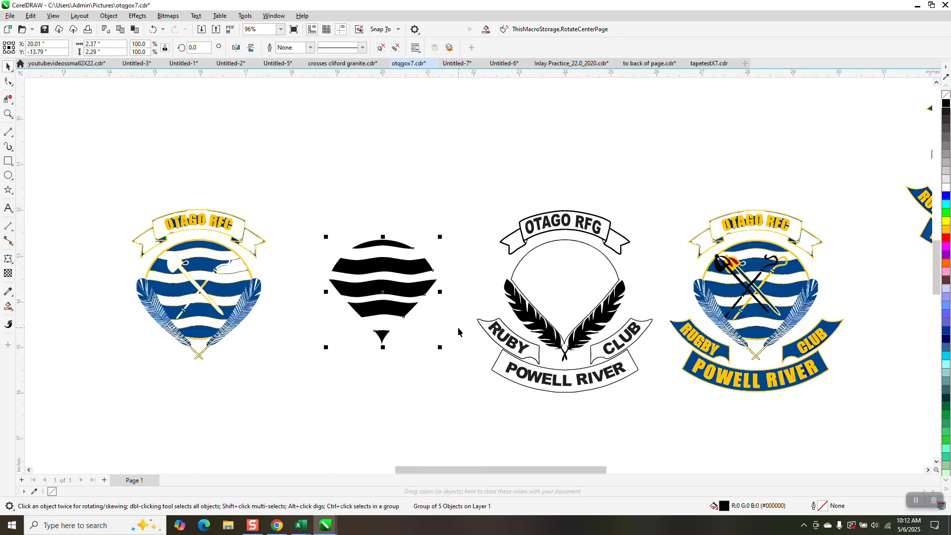
left_click(946, 95)
right_click(947, 103)
Move the two crossed black tools 4 inches left from the coloured logo into the crest's central shape.
scroll(605, 213, "down", 5)
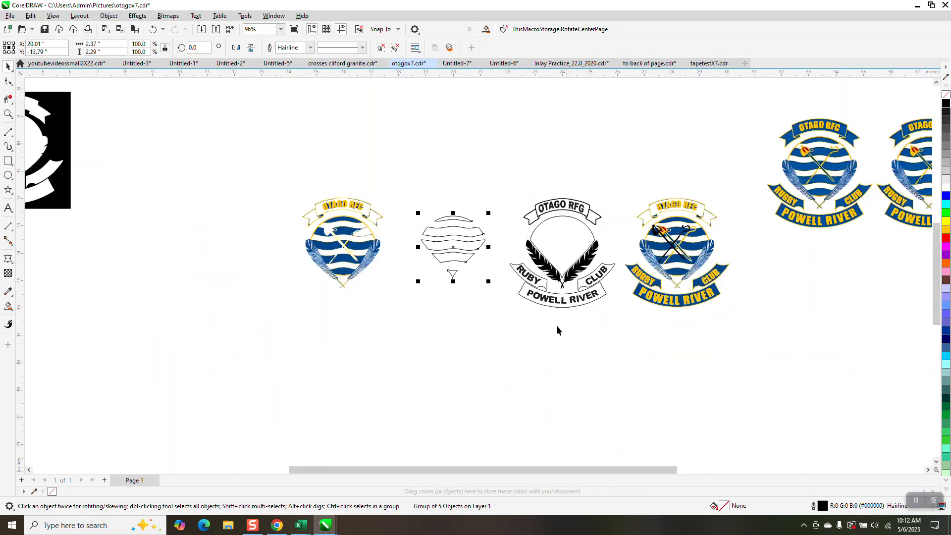
scroll(556, 302, "down", 2)
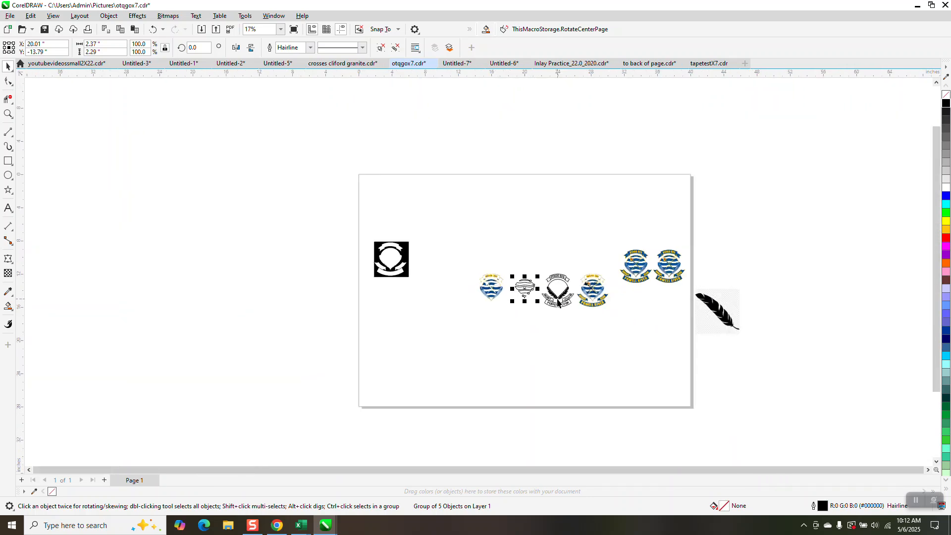
scroll(543, 309, "down", 2)
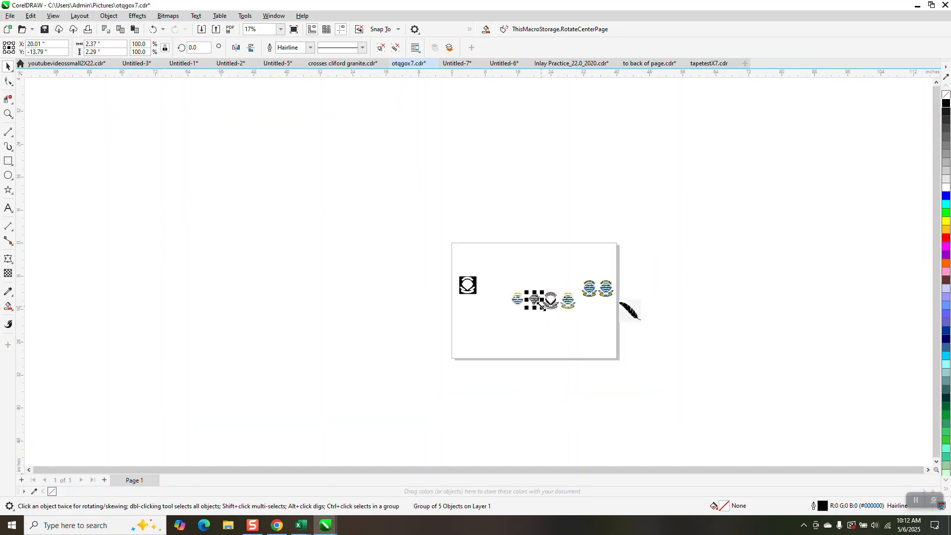
left_click(8, 113)
left_click_drag(499, 278, 605, 333)
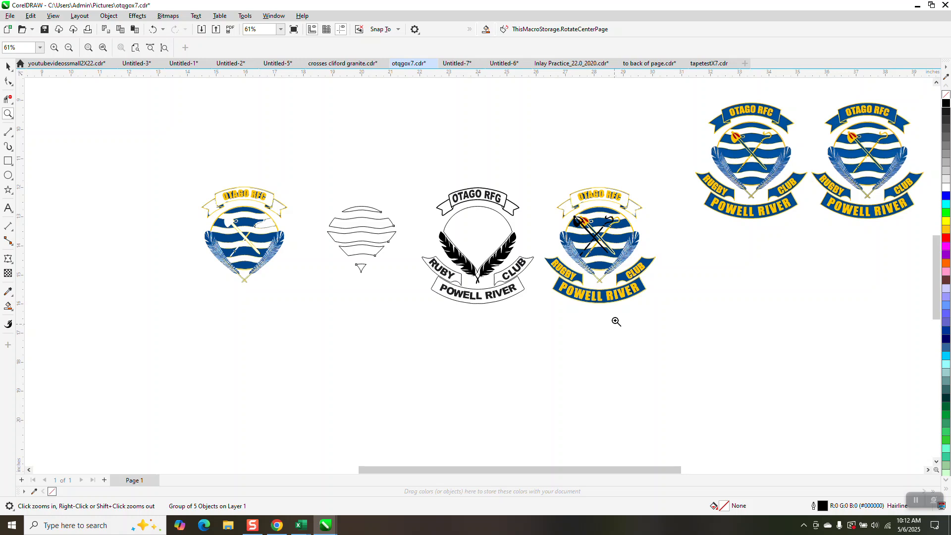
left_click(8, 66)
left_click(613, 136)
left_click(612, 219)
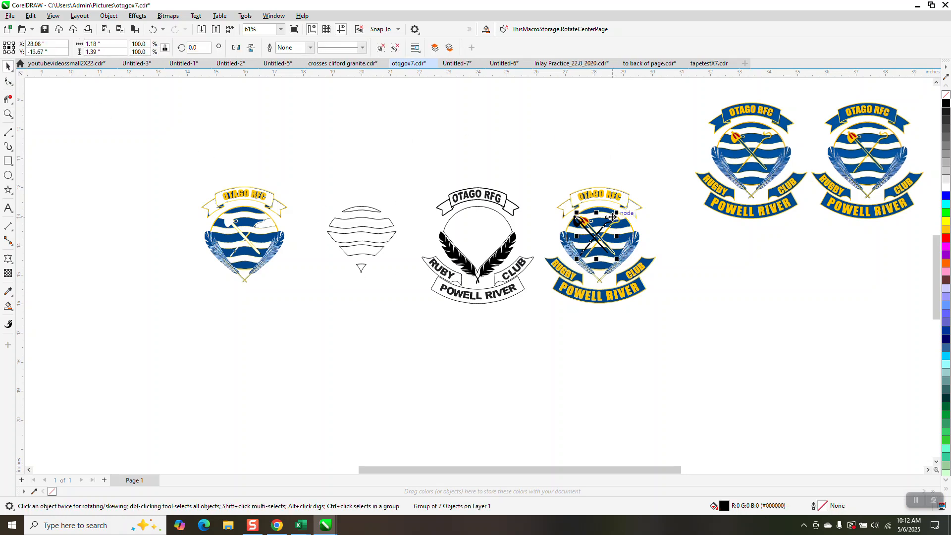
key("Escape")
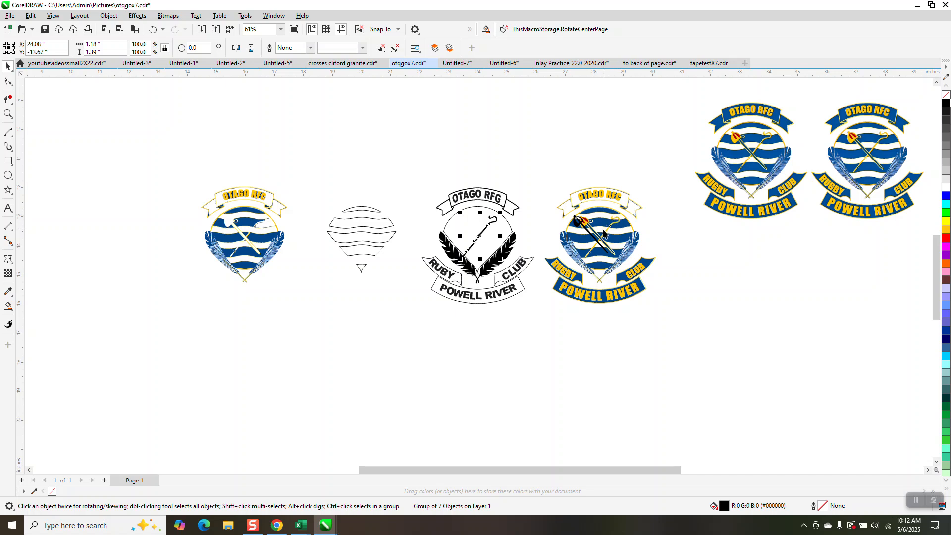
key("Tab")
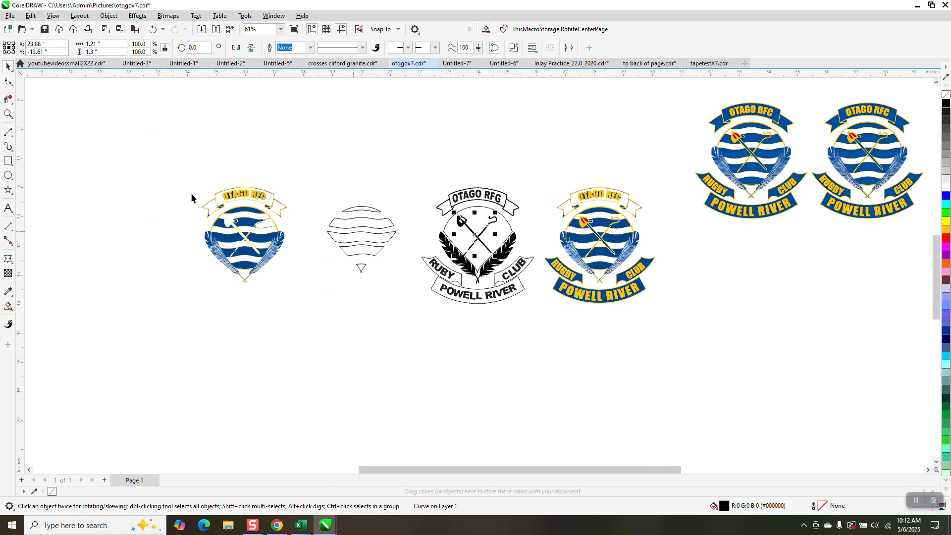
left_click(8, 114)
left_click_drag(414, 188, 569, 304)
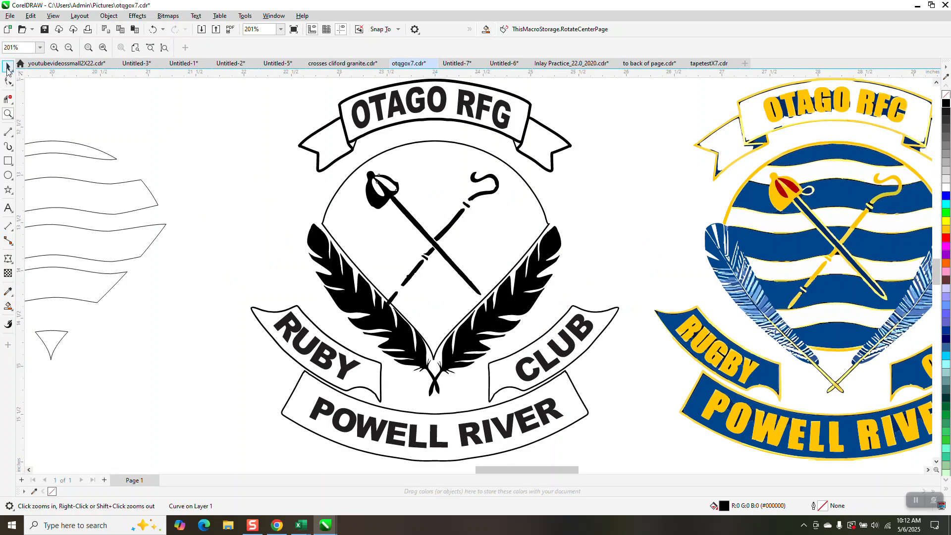
Move the black sword 4 inches left onto the wavy bands and the crook staff 4 inches left and 4 inches down.
left_click(8, 66)
scroll(567, 200, "down", 3)
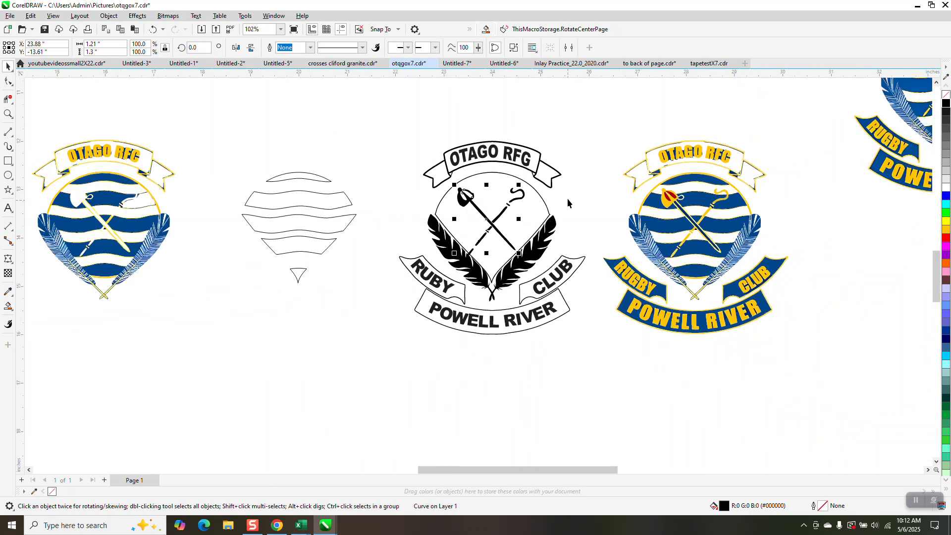
key("Left")
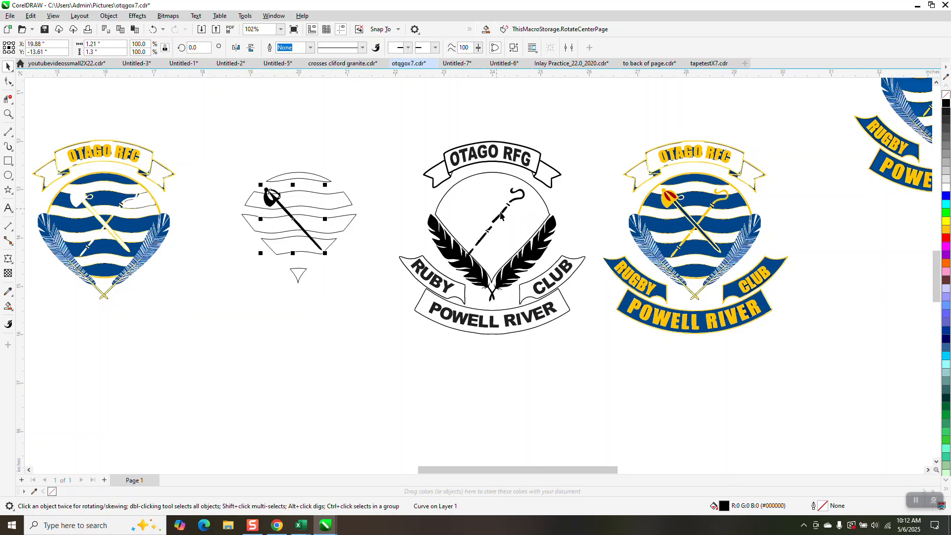
left_click(503, 216)
key("Left")
key("Down")
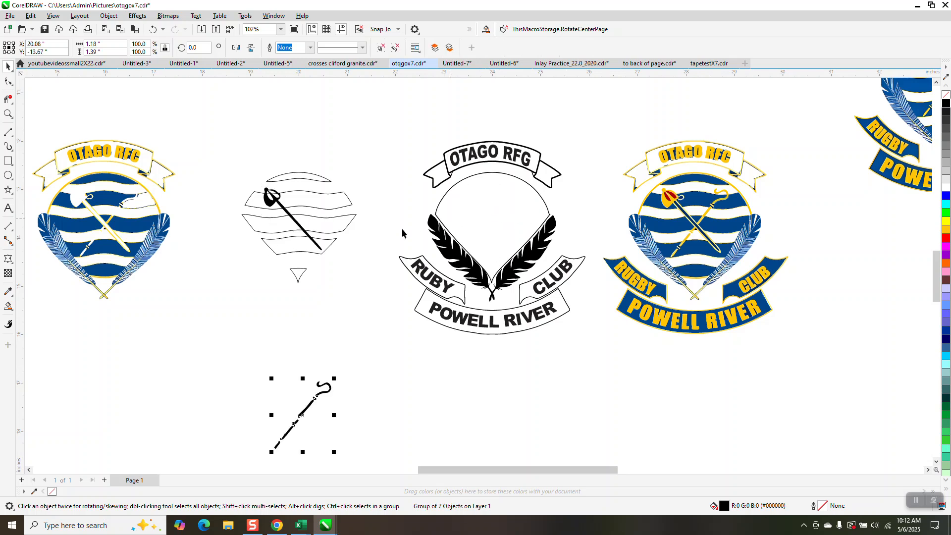
left_click(298, 231)
key("Down")
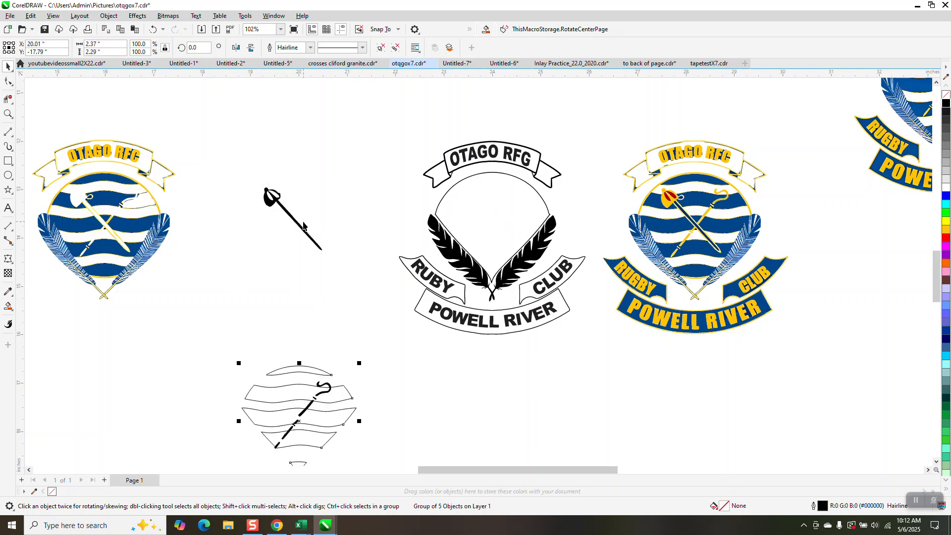
key("Up")
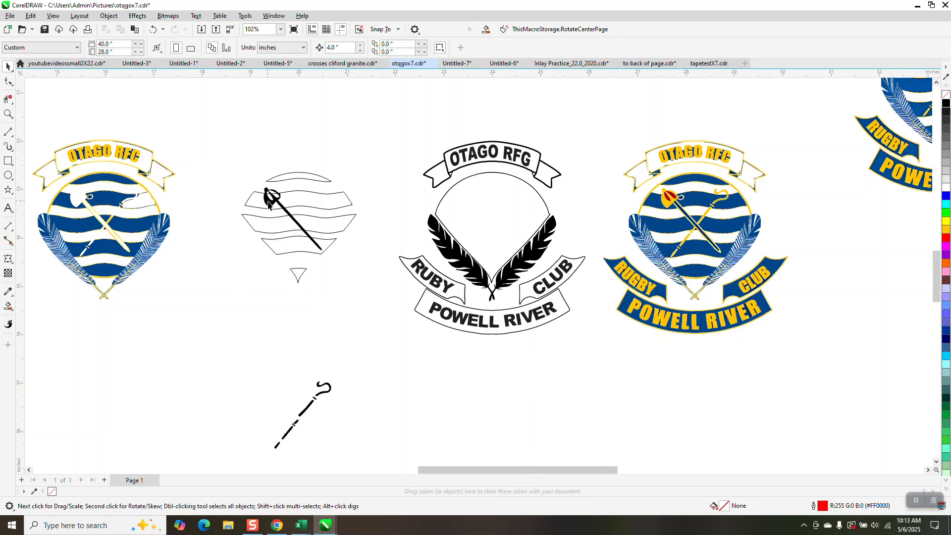
Move the sword 4 inches down across the staff, shifting the wavy bands up out of the way and back.
key("Up")
left_click(276, 201)
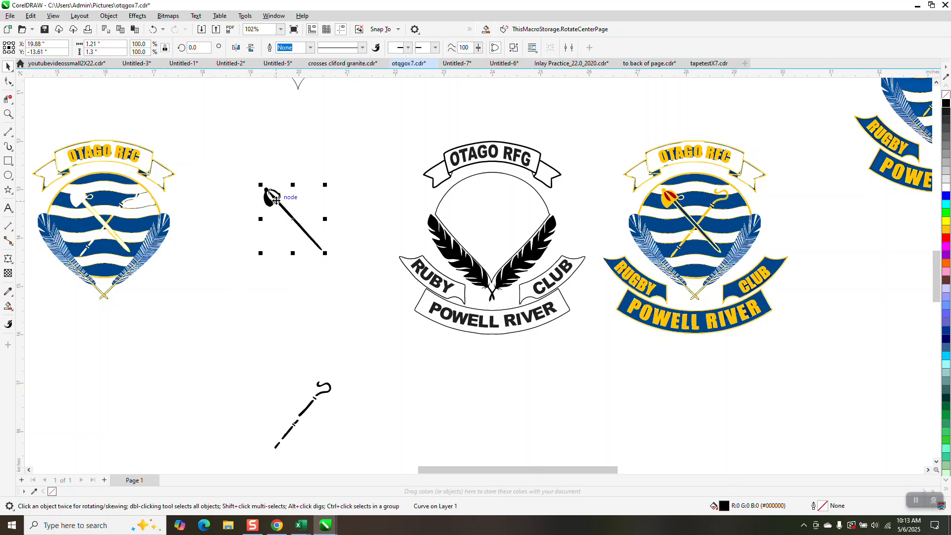
key("Down")
scroll(298, 183, "down", 2)
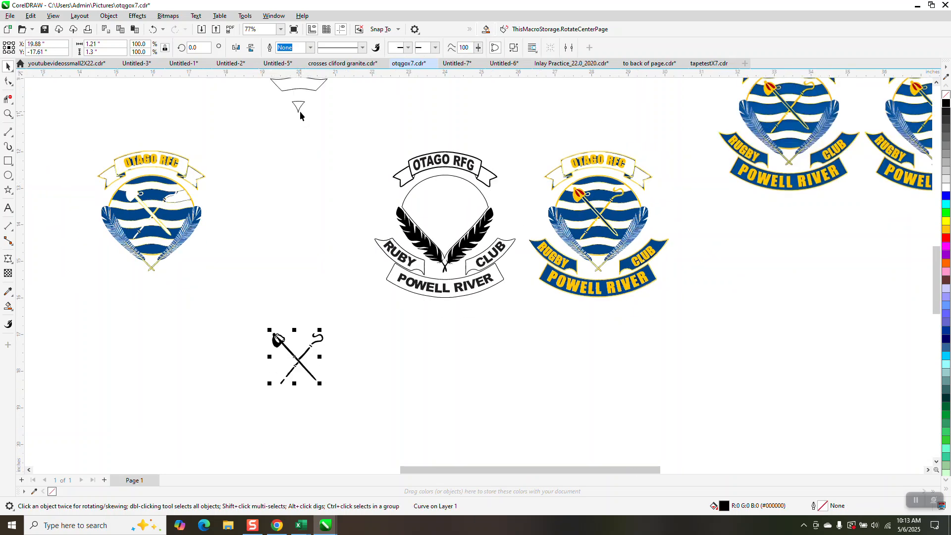
left_click(299, 113)
key("Down")
Duplicate the two crossed tools 4 inches to the right and give the copy no fill and a black outline.
left_click_drag(250, 308, 385, 392)
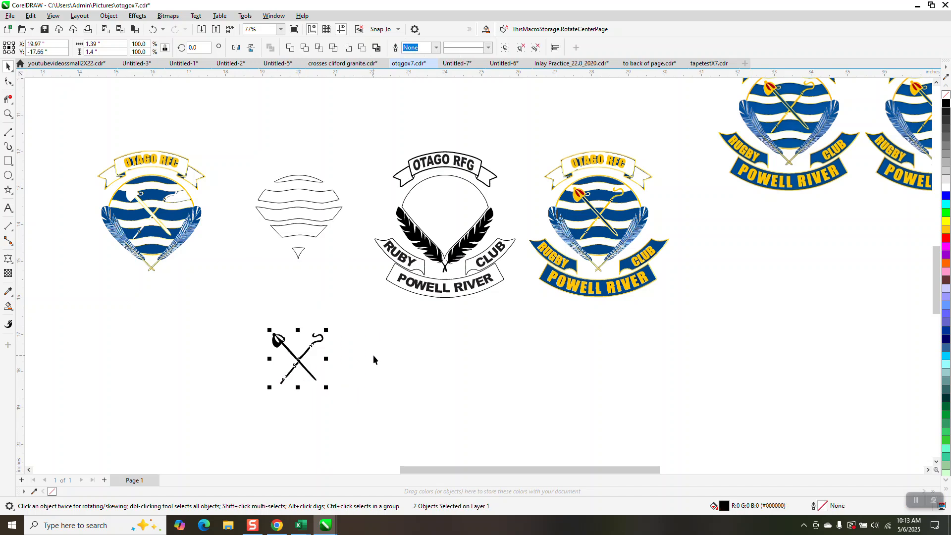
key("ctrl+d")
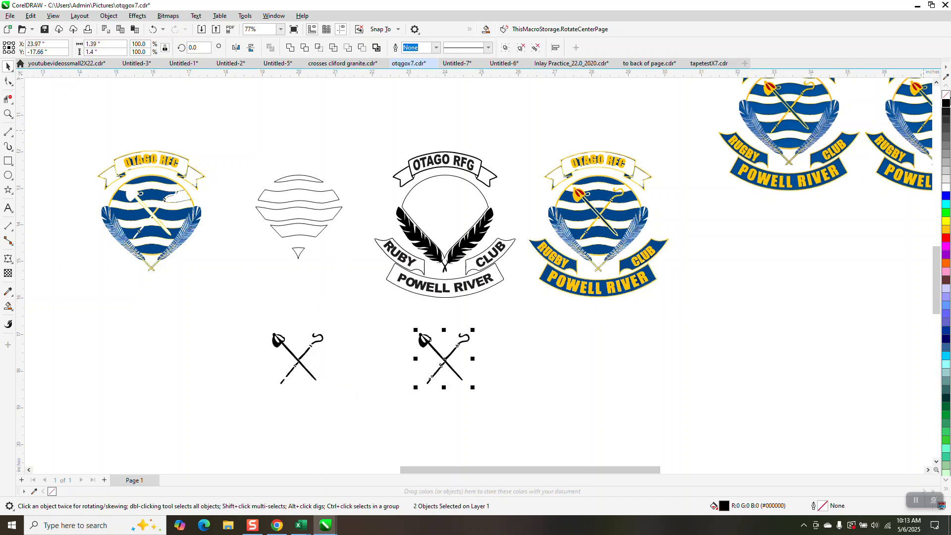
left_click(946, 94)
right_click(947, 103)
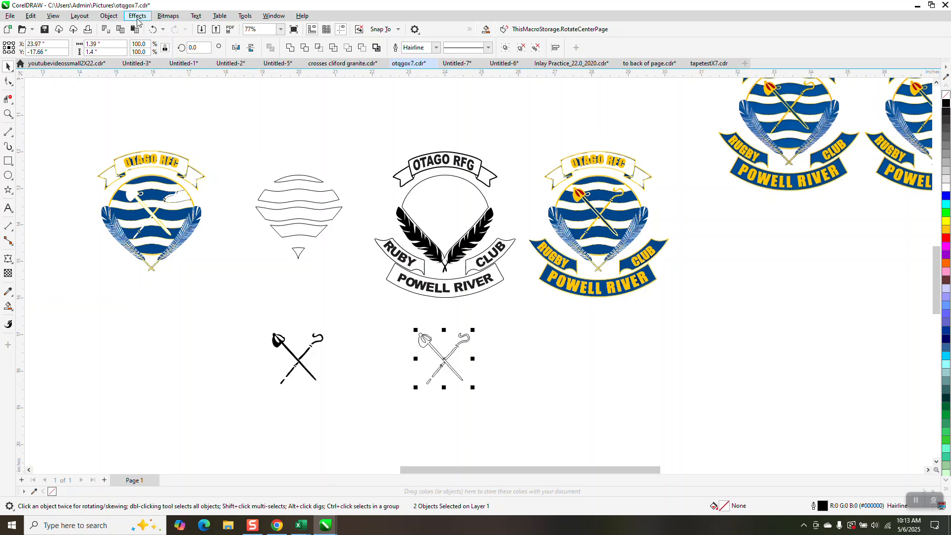
Group the outlined copy of the crossed tools.
left_click(109, 16)
mouse_move(142, 192)
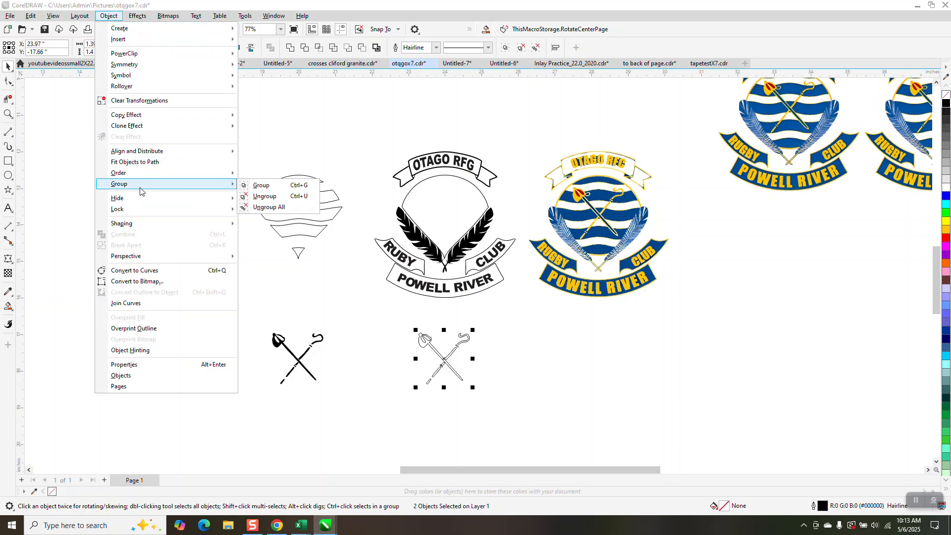
left_click(258, 186)
key("ctrl+g")
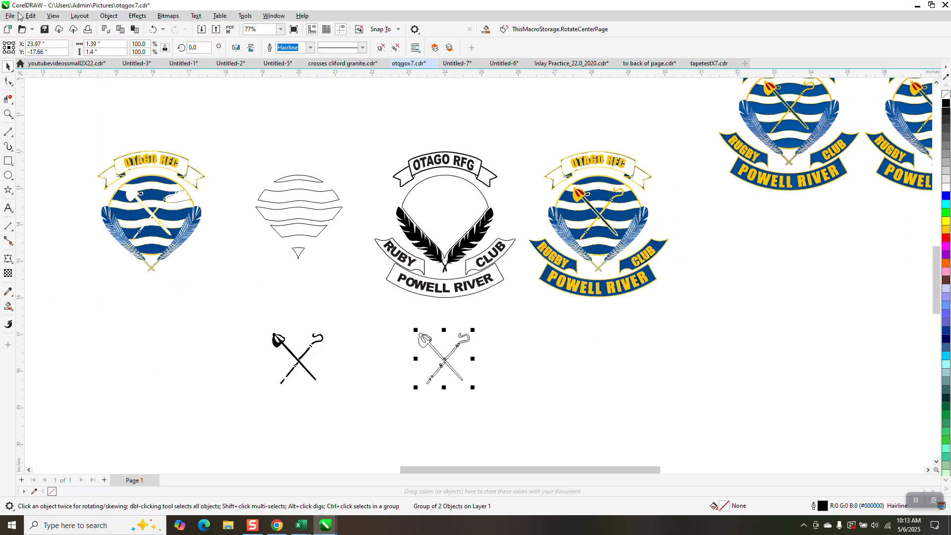
Apply a one-step outside contour with a 0.04 inch offset and red outline to the grouped tool outlines.
left_click(137, 16)
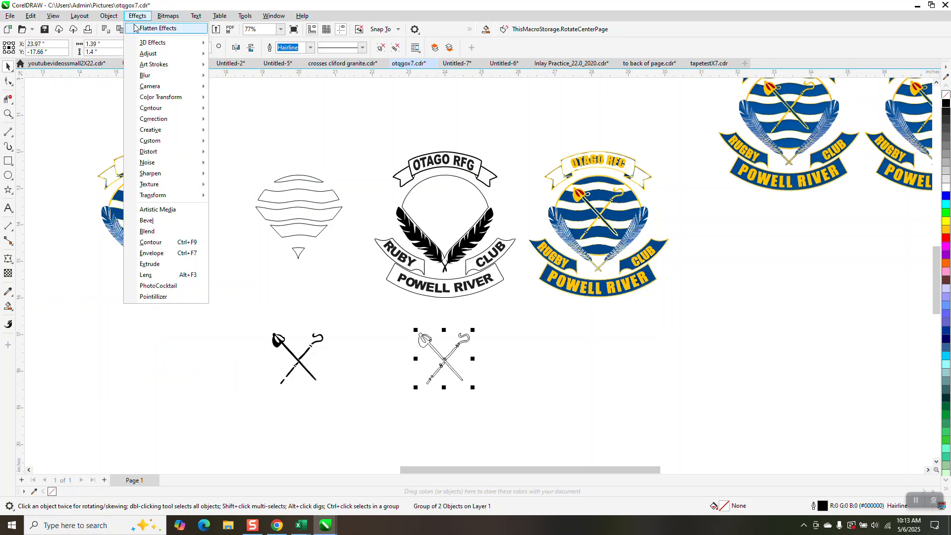
left_click(158, 242)
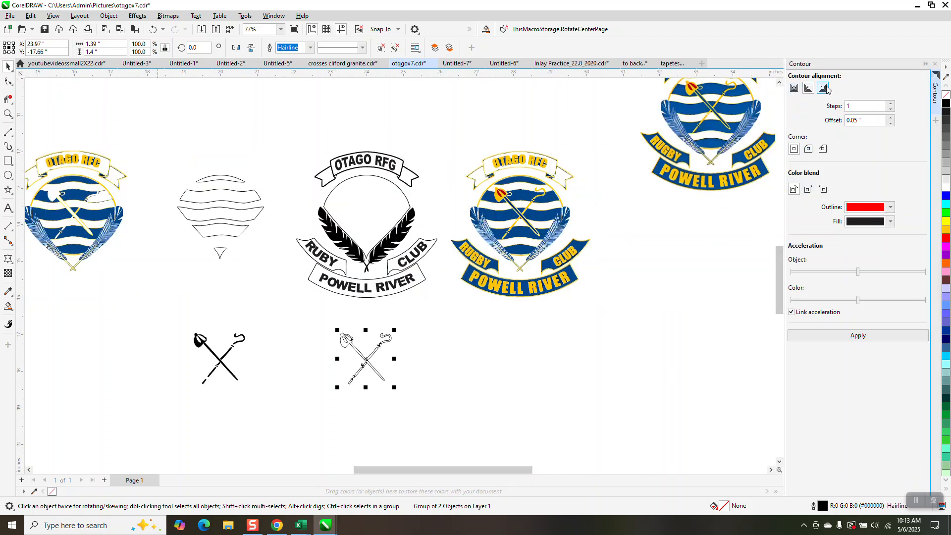
left_click(858, 336)
key("ctrl+z")
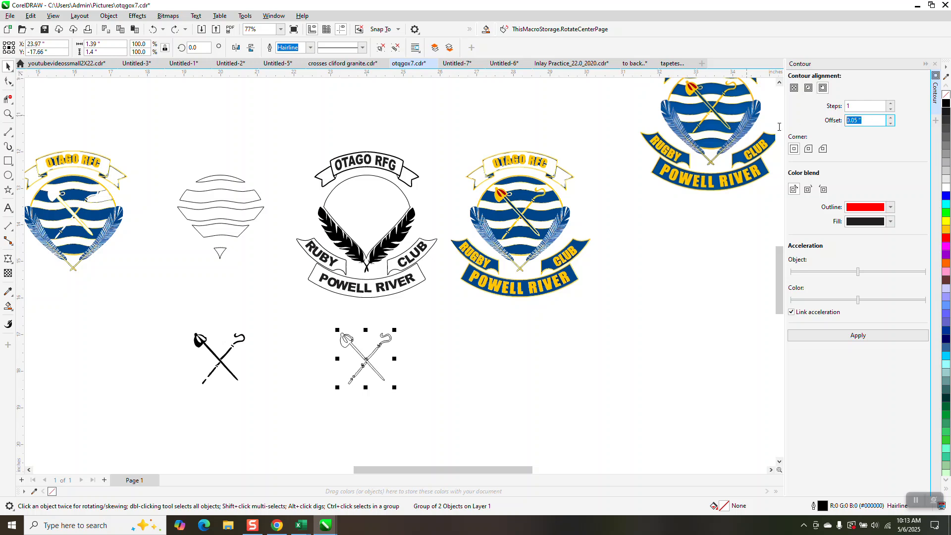
type(".0")
left_click(868, 338)
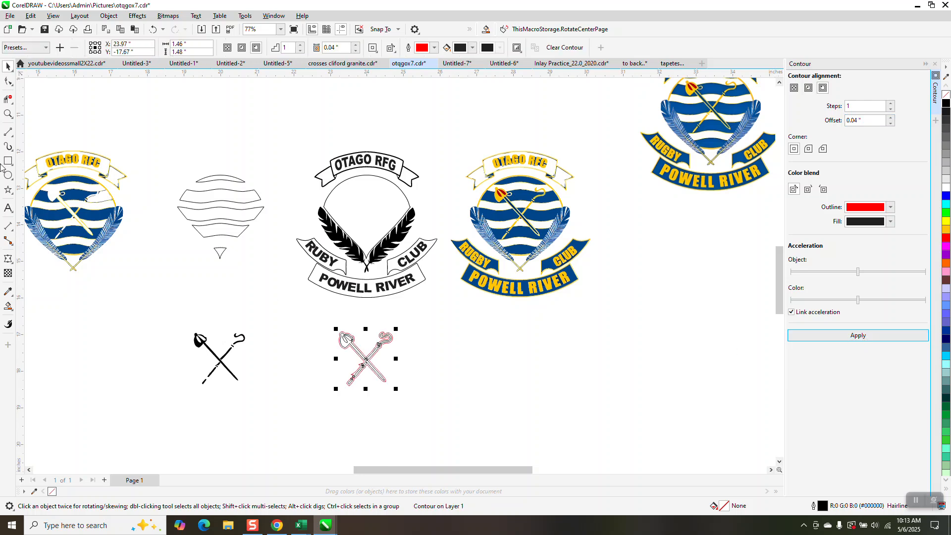
Break the red contour apart from the outlined crossed tools.
left_click(8, 114)
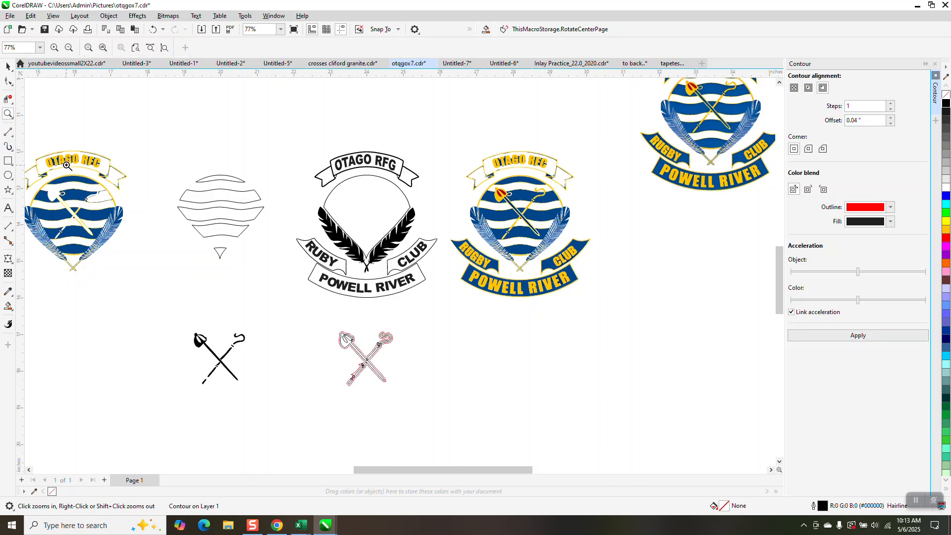
left_click(8, 66)
left_click_drag(327, 320, 484, 409)
left_click(108, 15)
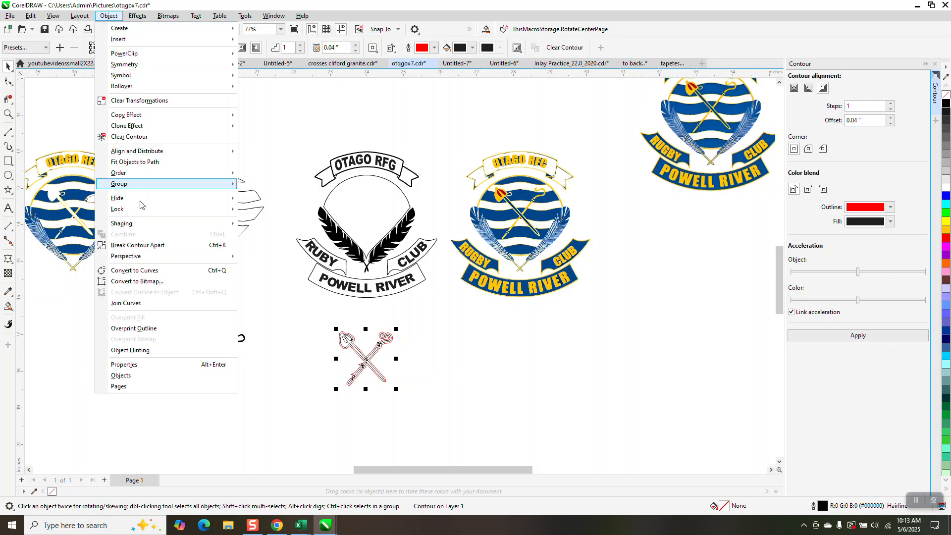
left_click(262, 190)
left_click(364, 304)
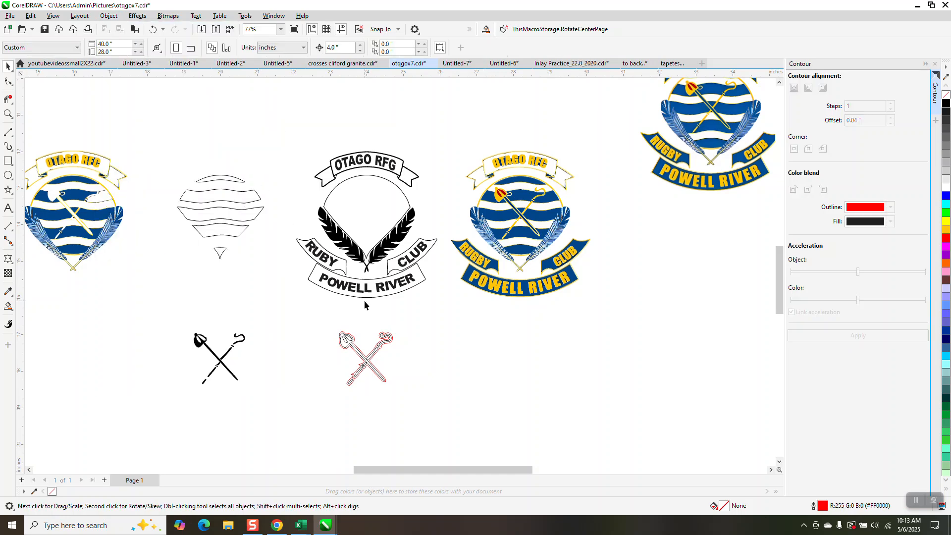
Move the red contour 4 inches up and 4 inches left onto the wavy bands, and delete the leftover outlined tools.
left_click(390, 337)
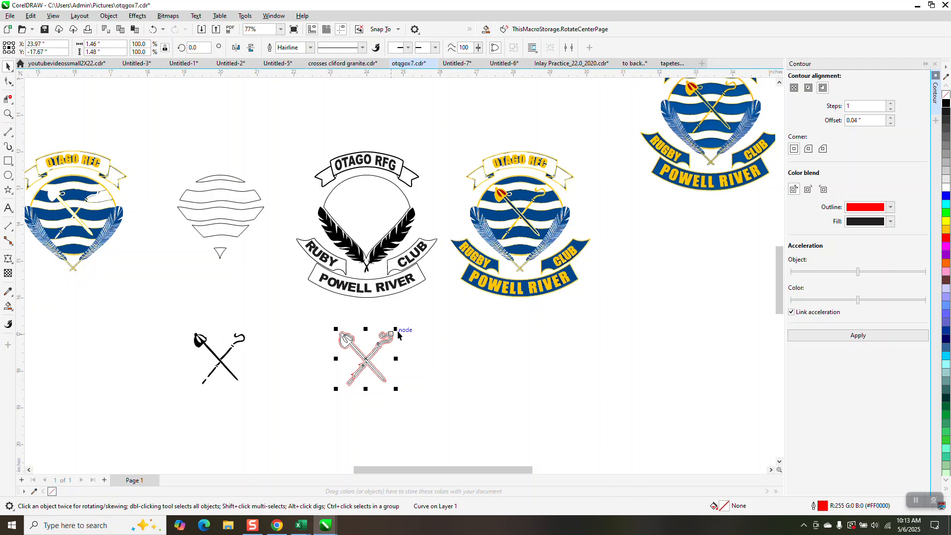
key("Up")
key("Left")
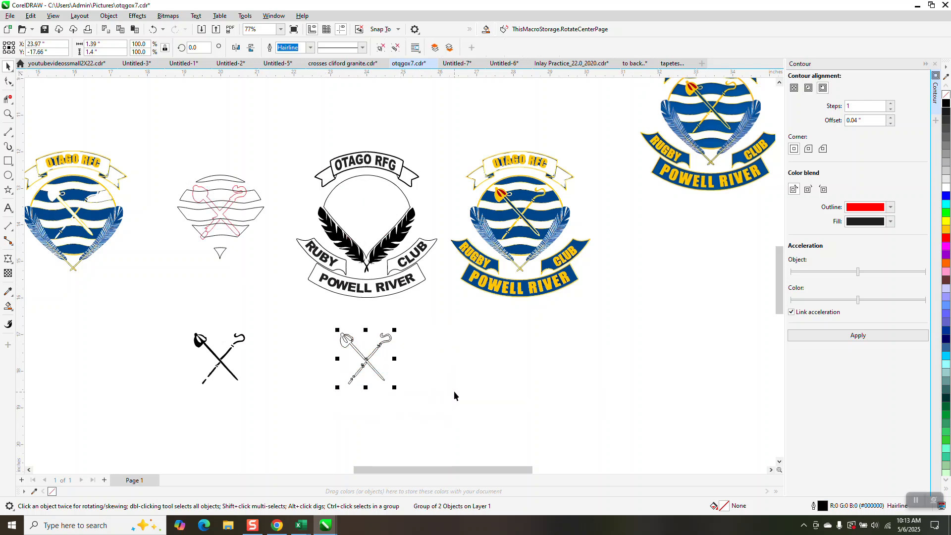
key("Delete")
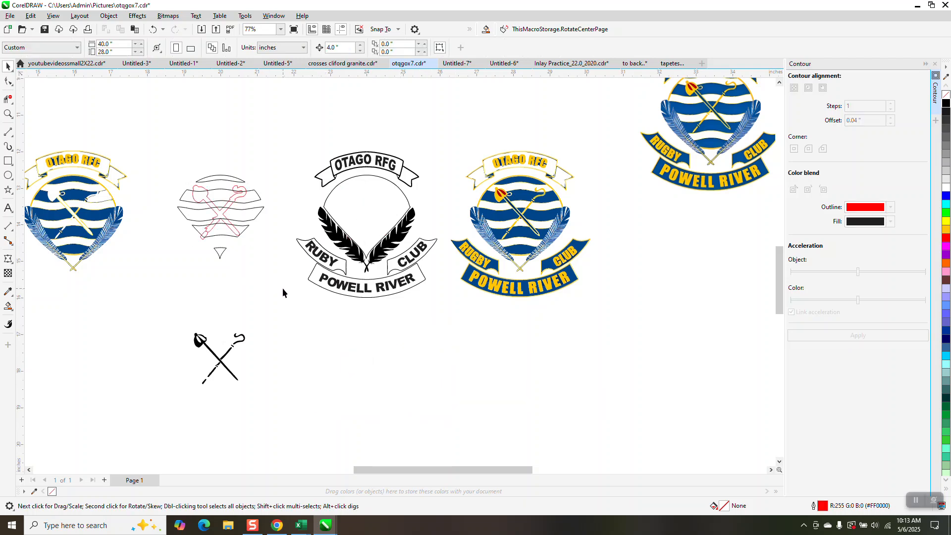
Smart Fill the wavy band areas outside the red tool contour with black and place the filled pieces 4 inches right, inside the crest.
left_click(8, 114)
left_click_drag(164, 162, 304, 281)
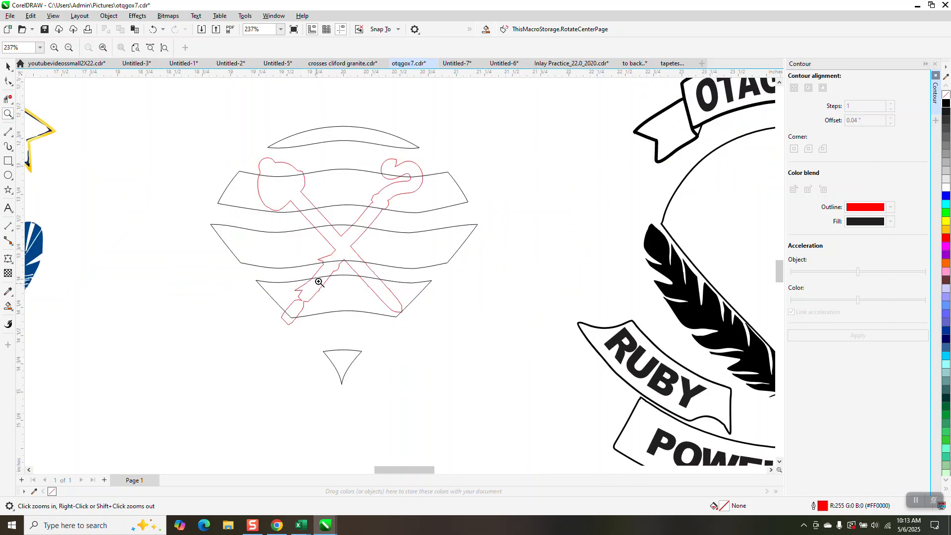
left_click(8, 306)
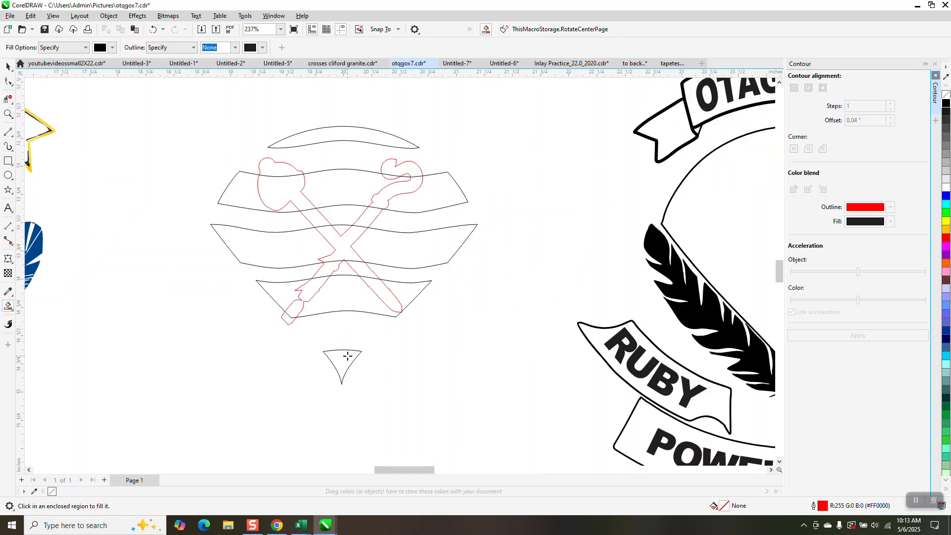
left_click(347, 356)
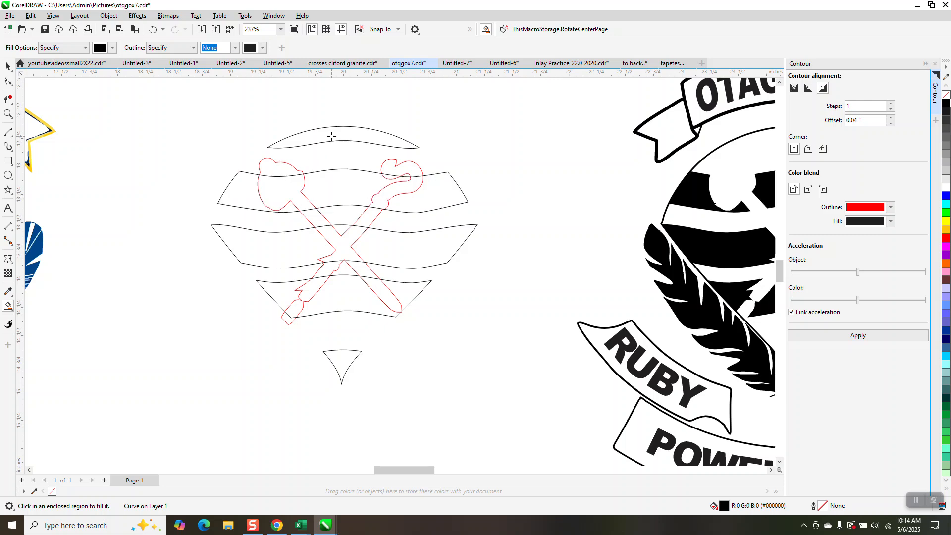
scroll(257, 257, "down", 2)
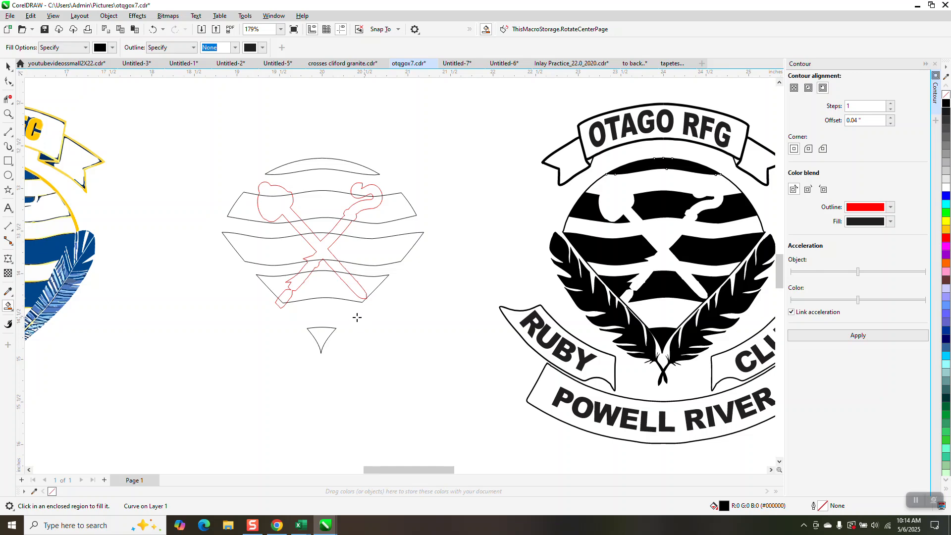
scroll(365, 303, "down", 3)
scroll(366, 295, "down", 2)
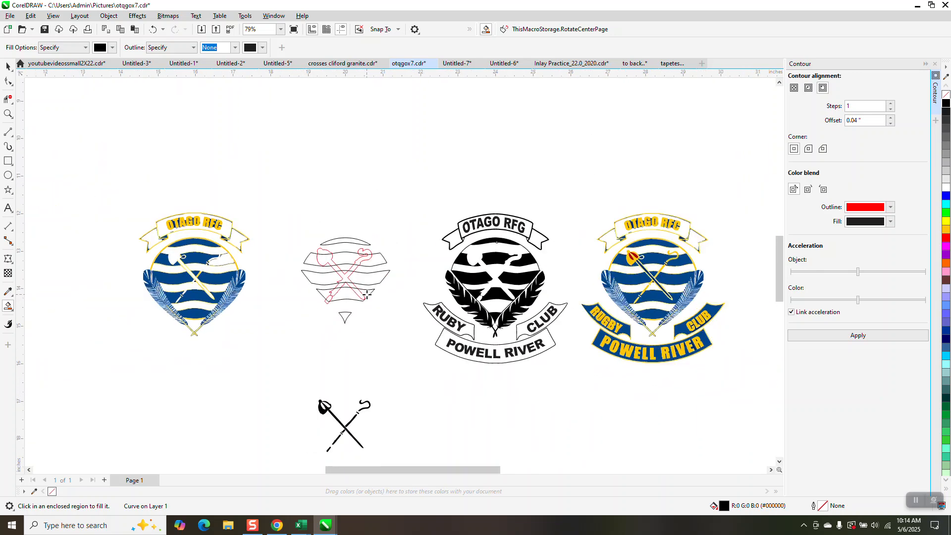
Move the two crossed black tools 4 inches right and 4 inches up into the gaps of the crest's black bands.
left_click(7, 69)
left_click_drag(301, 389, 422, 434)
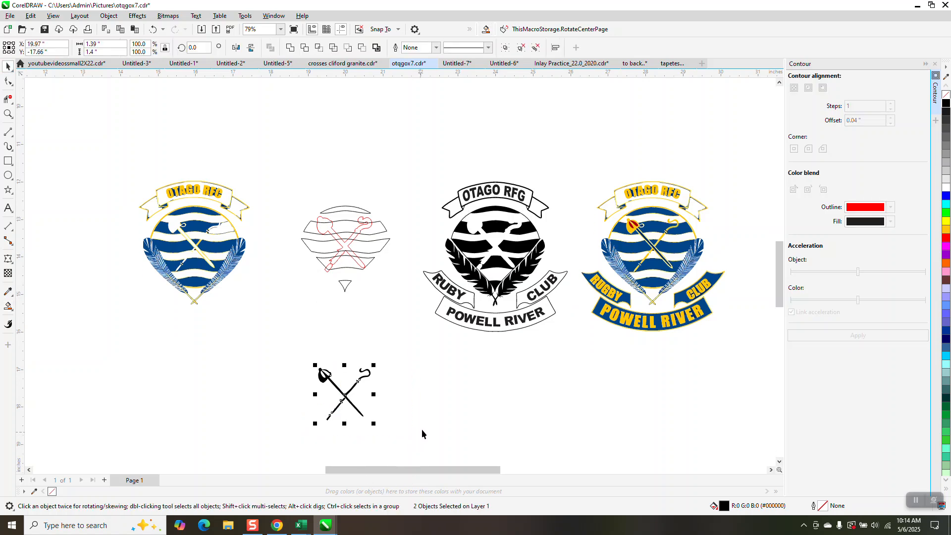
key("Right")
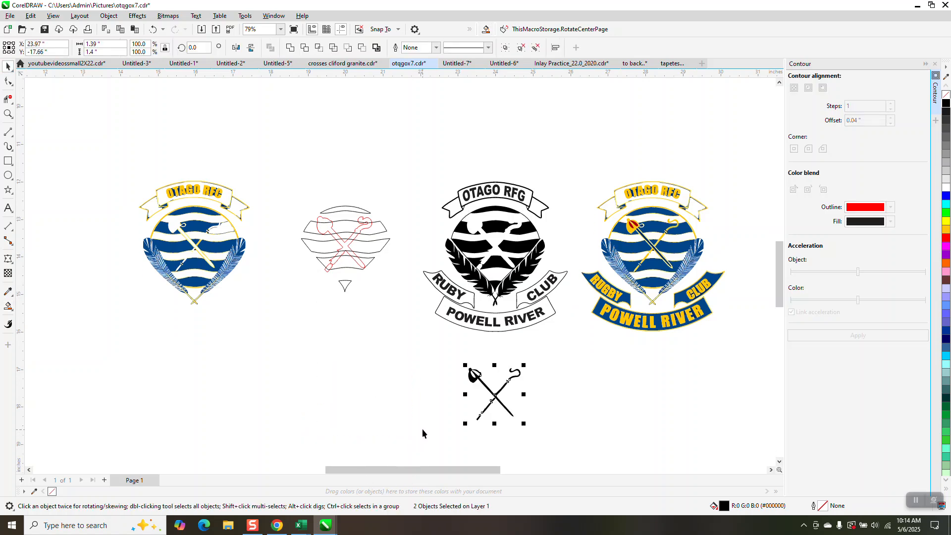
key("Up")
Pull the inner notch node of the black band left of the tools' crossing out toward the staff to close the notch.
left_click(8, 113)
left_click_drag(462, 215, 568, 317)
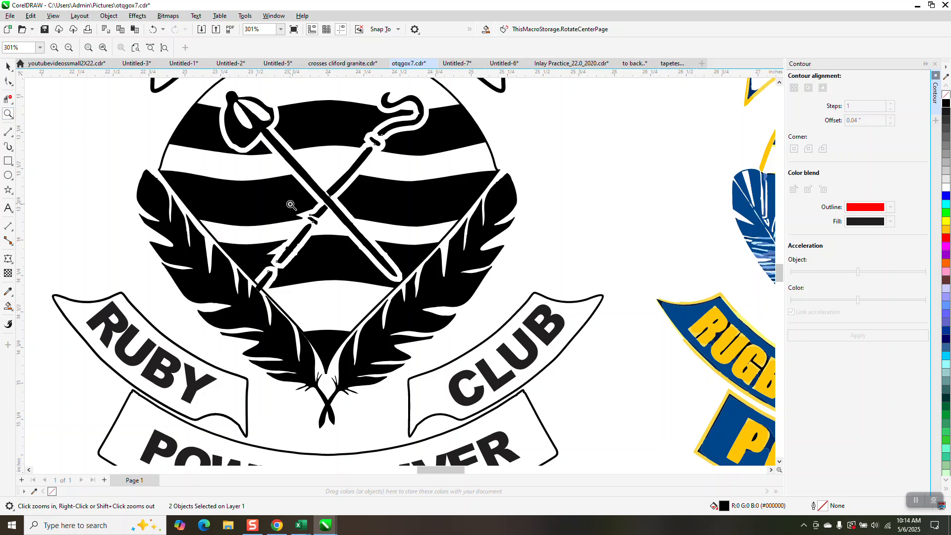
left_click_drag(287, 205, 329, 227)
key("F10")
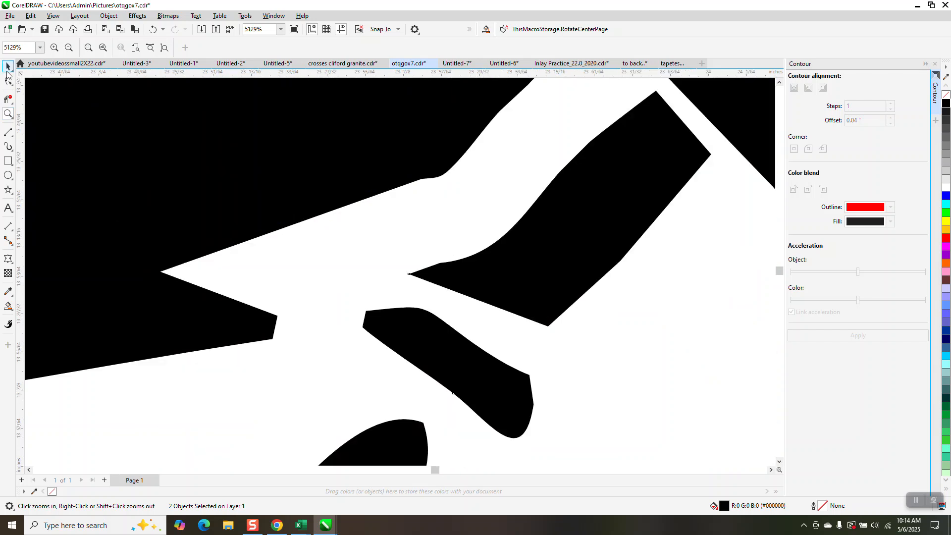
left_click(183, 269)
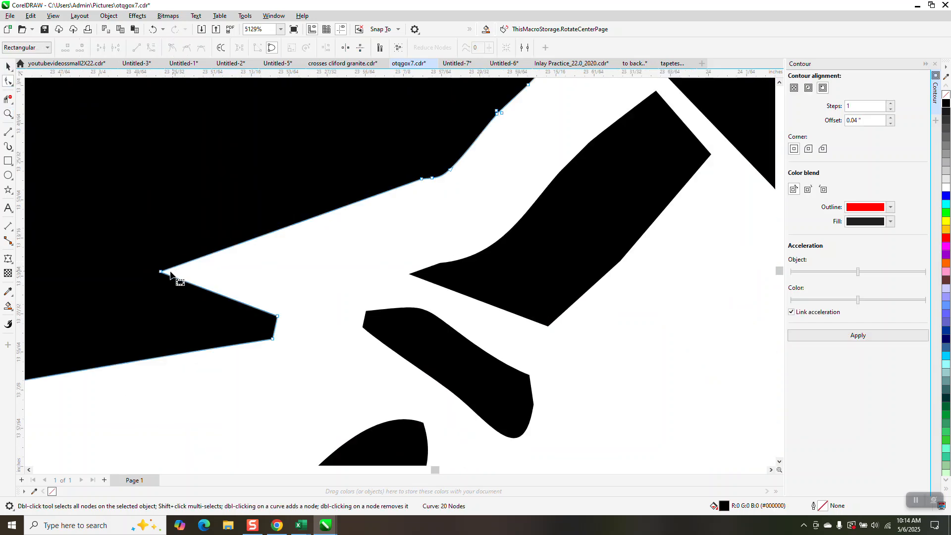
left_click_drag(162, 271, 378, 246)
Delete the extra nodes along that band's lower edge beside the staff to straighten it.
scroll(373, 222, "down", 1)
scroll(373, 223, "down", 1)
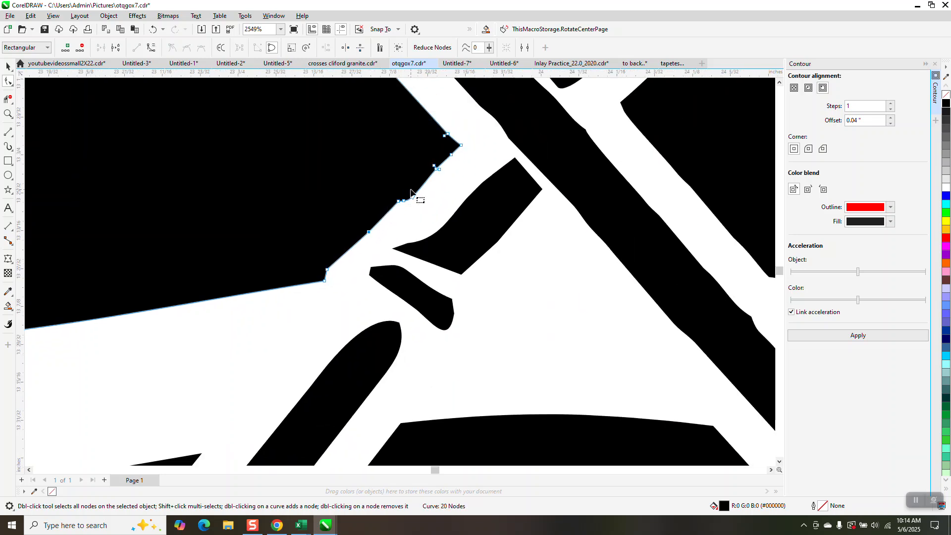
left_click_drag(420, 193, 324, 273)
key("Delete")
scroll(383, 277, "down", 1)
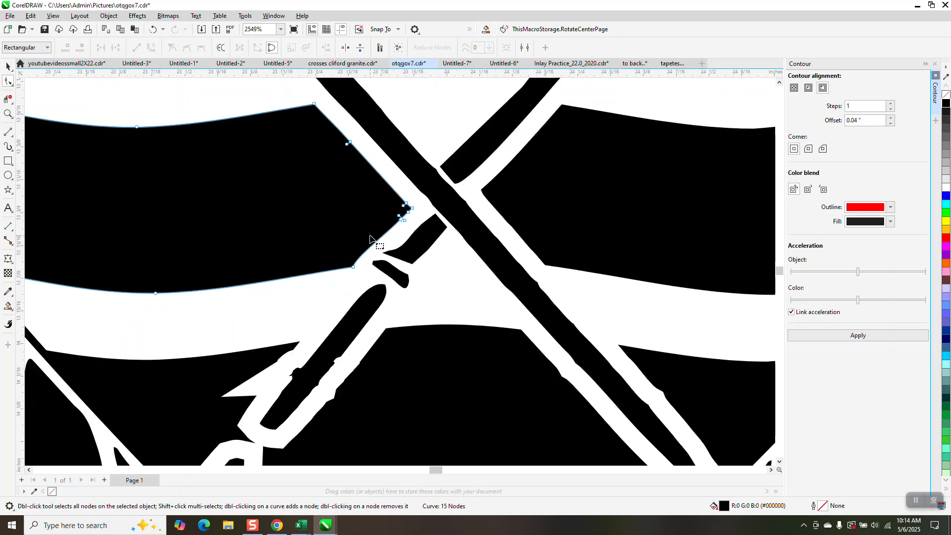
Delete the jagged notch nodes on the lower-left black band's edge facing the staff.
left_click(292, 350)
left_click_drag(298, 348, 217, 406)
key("Delete")
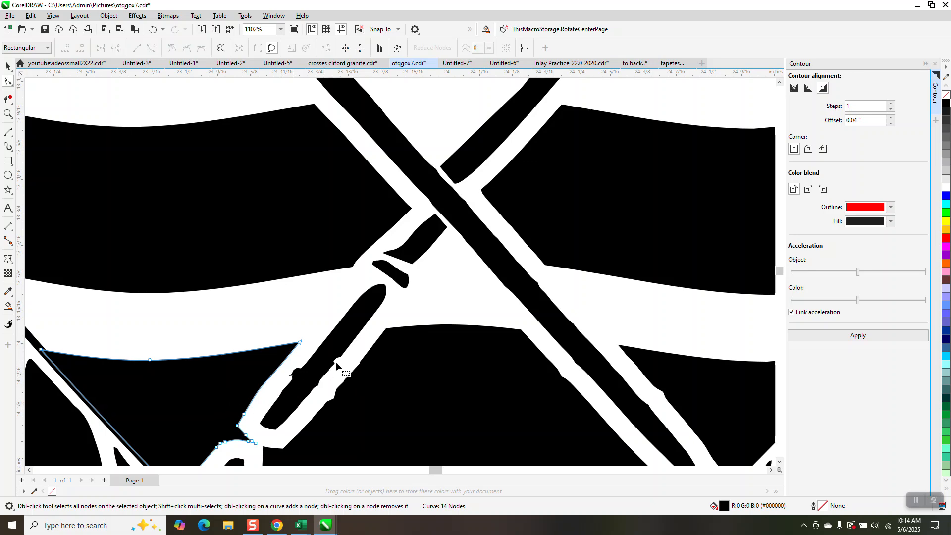
Delete the leftover extra node on the lower-left black band's edge beside the staff, finish node editing and deselect everything.
key("Delete")
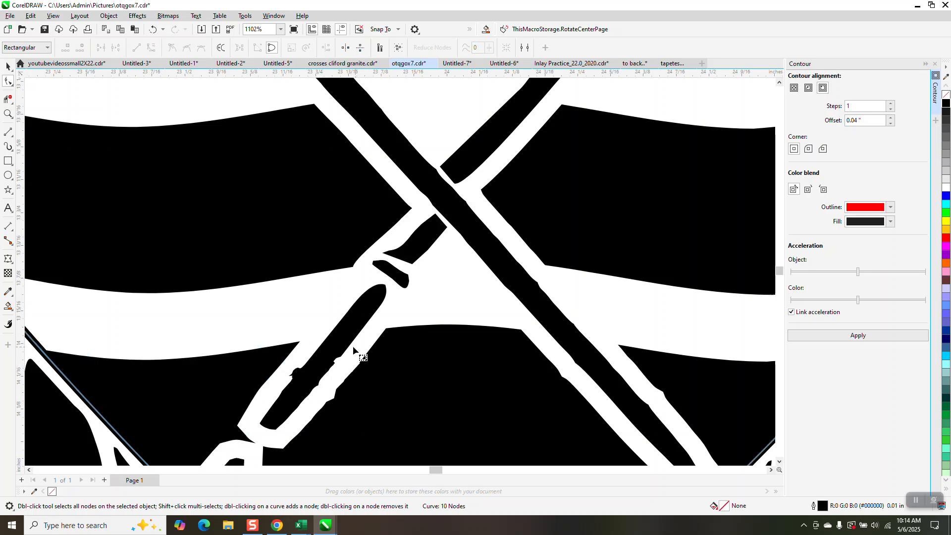
scroll(362, 300, "down", 3)
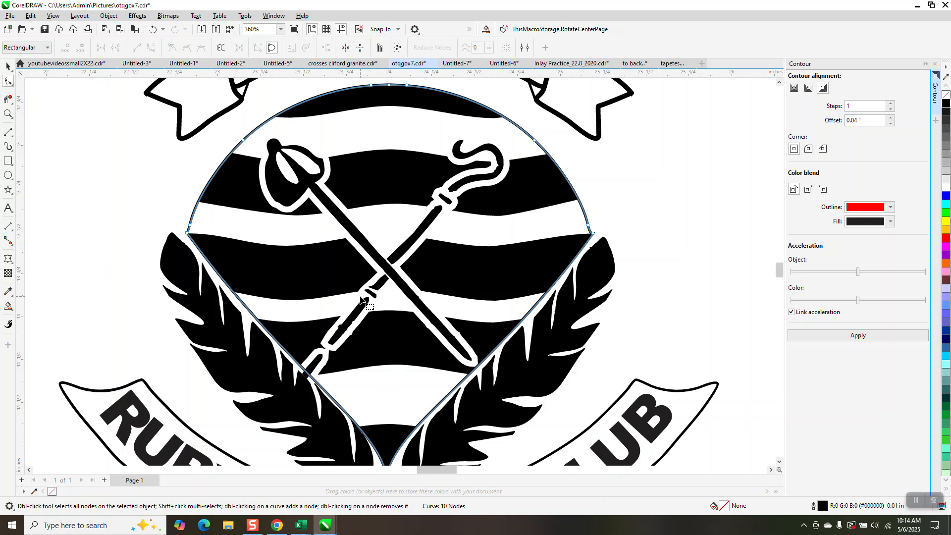
left_click(8, 66)
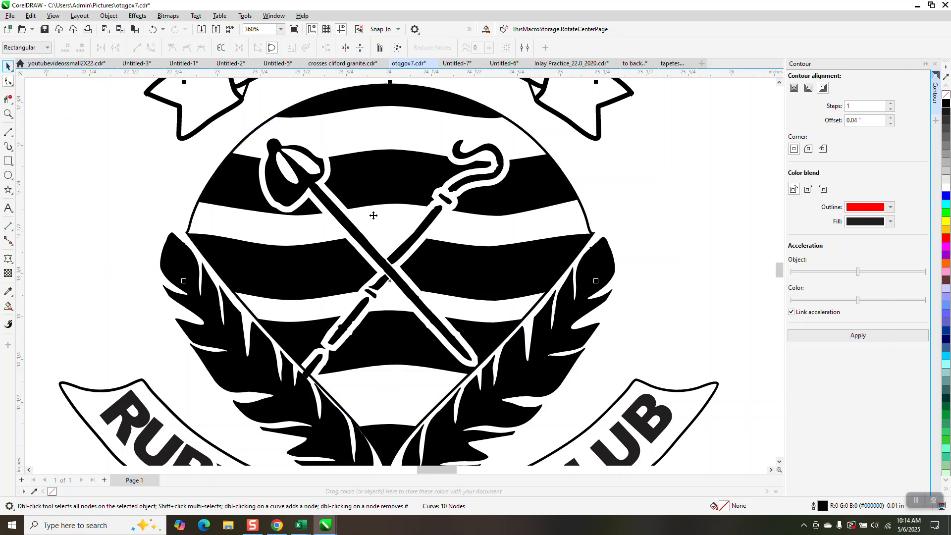
scroll(374, 216, "down", 2)
key("space")
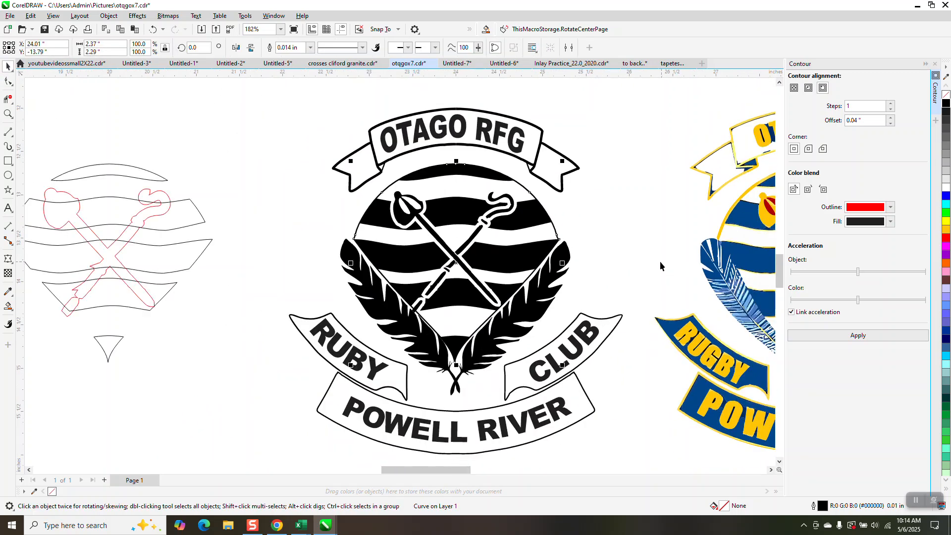
scroll(660, 266, "down", 1)
left_click(359, 242)
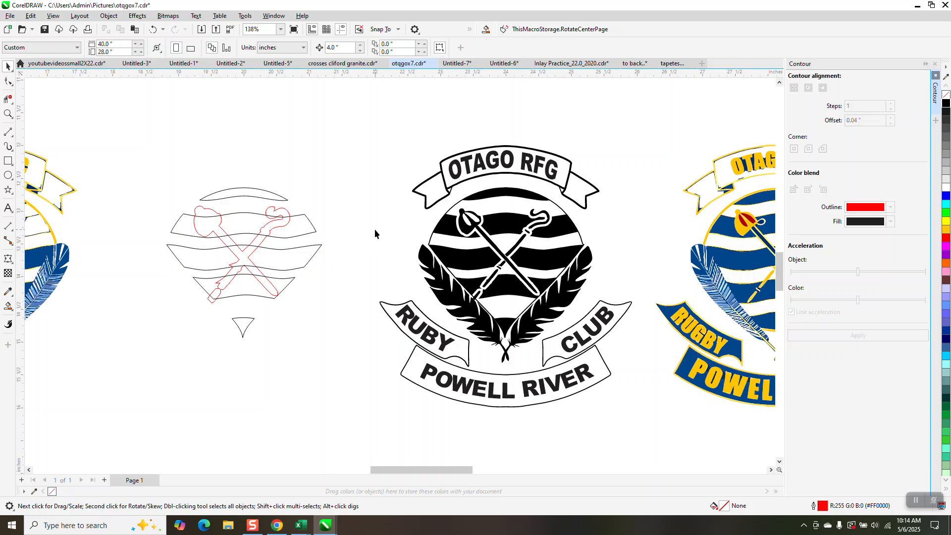
Examine the whole black-and-white crest beside the coloured logo to compare the bands, crossed tools and feathers.
scroll(373, 230, "down", 1)
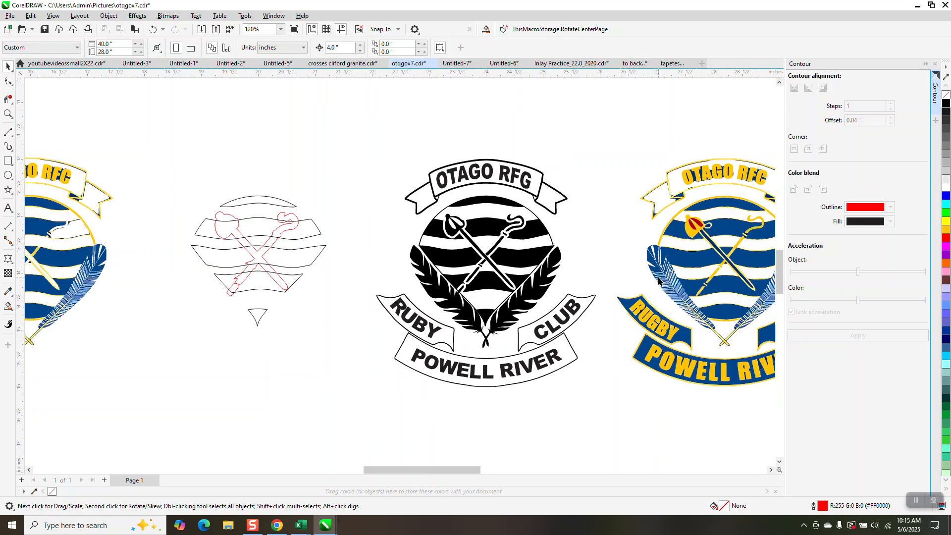
scroll(658, 281, "down", 1)
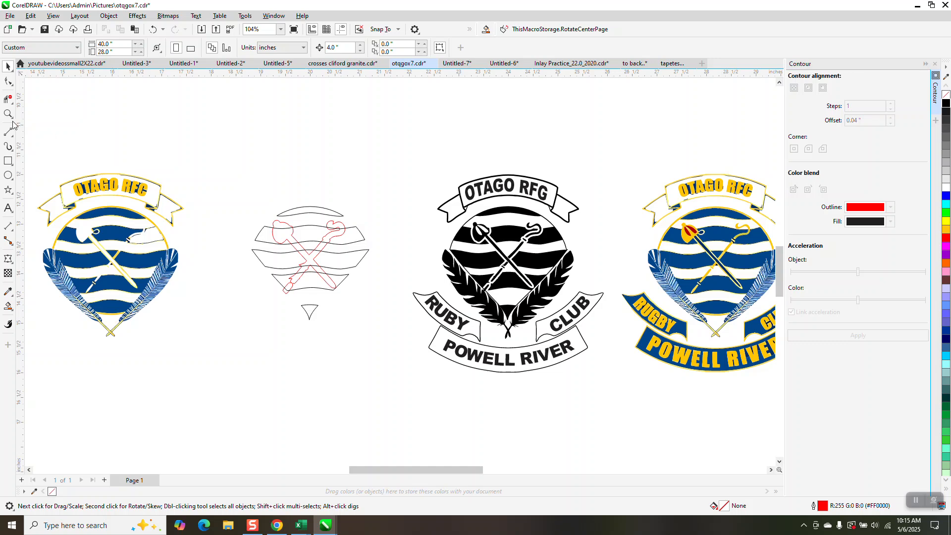
left_click(8, 114)
left_click_drag(402, 172, 626, 382)
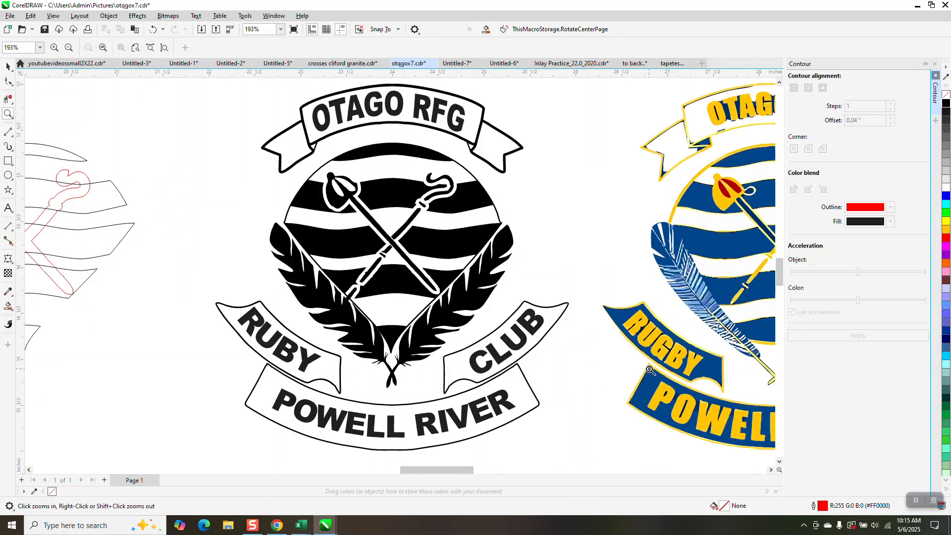